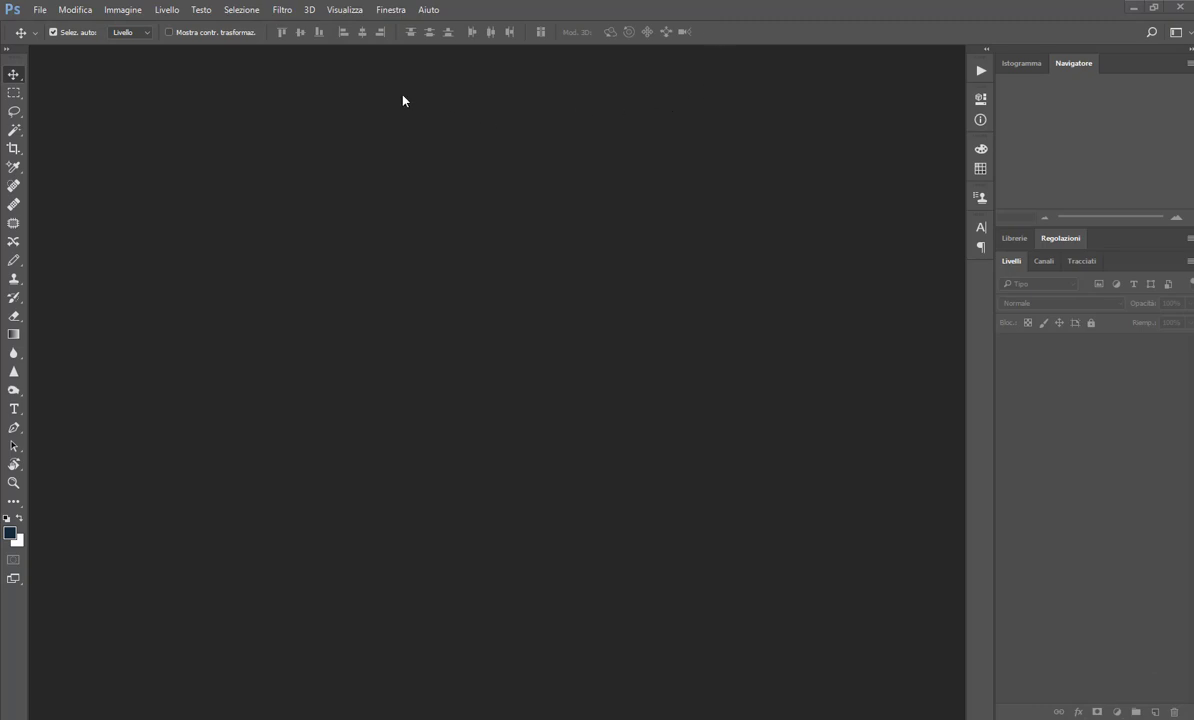
# Create a new transparent document 1200 px wide, 1200 px high at 300 ppi resolution.
pyautogui.click(40, 11)
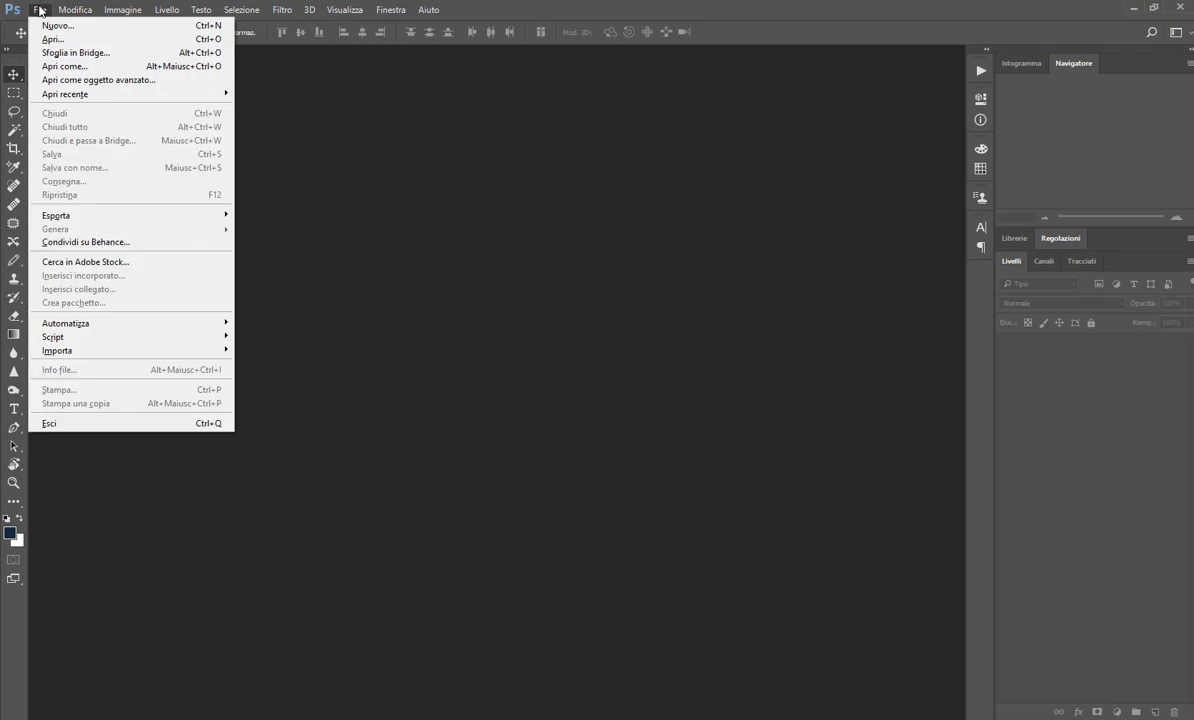
pyautogui.click(45, 27)
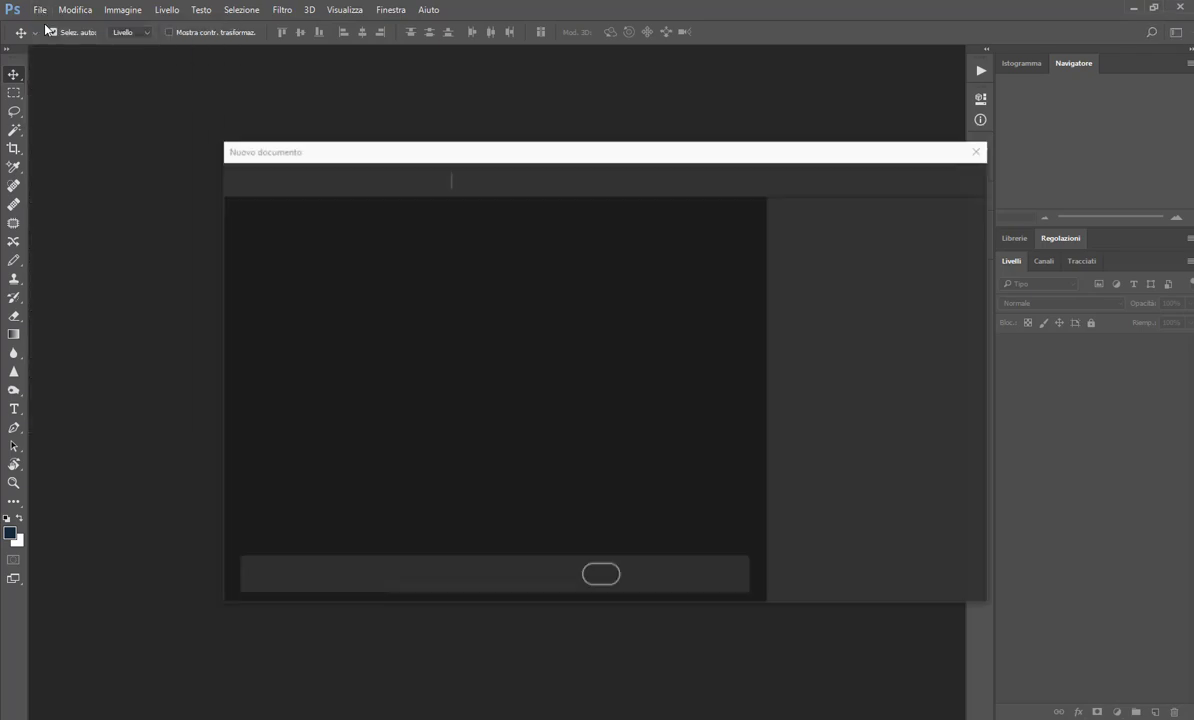
pyautogui.doubleClick(827, 287)
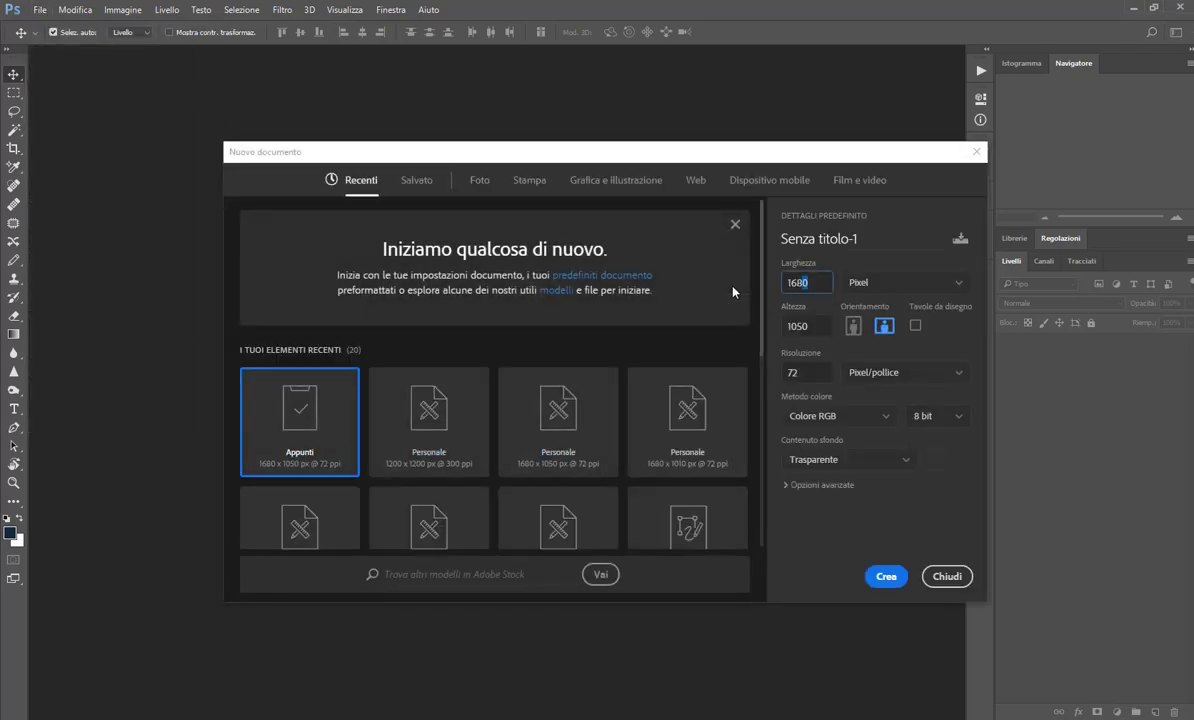
pyautogui.write('1200')
pyautogui.press('Tab')
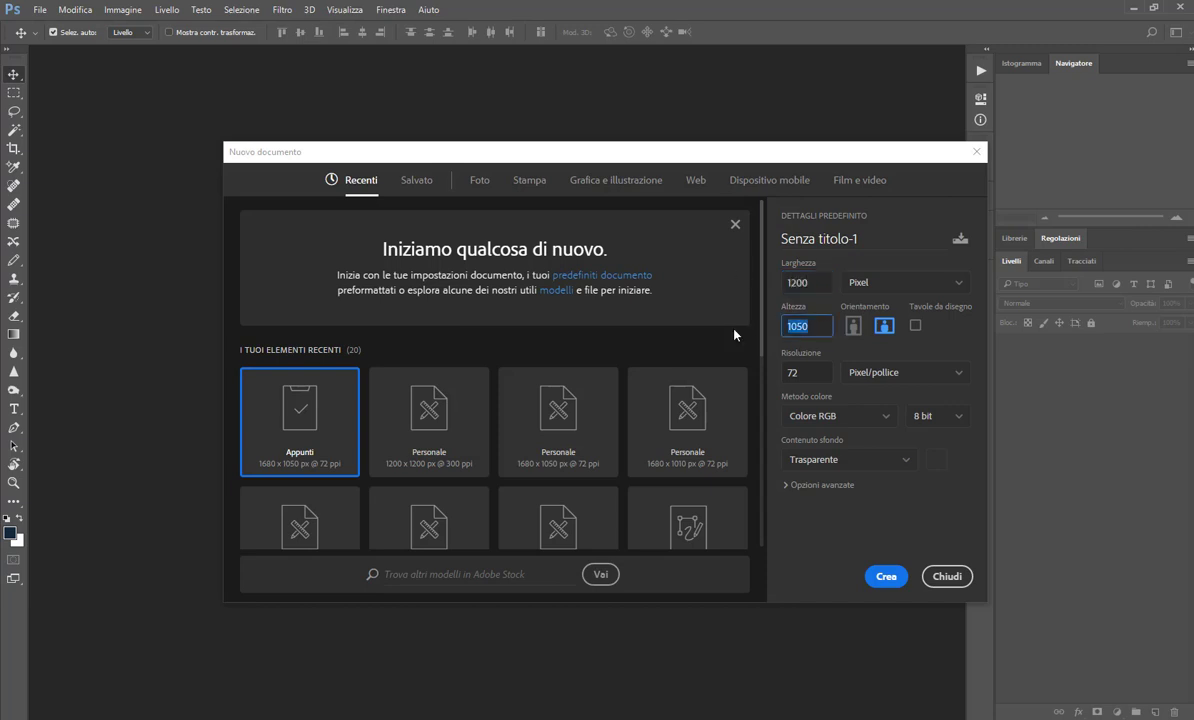
pyautogui.write('1200')
pyautogui.press('Tab')
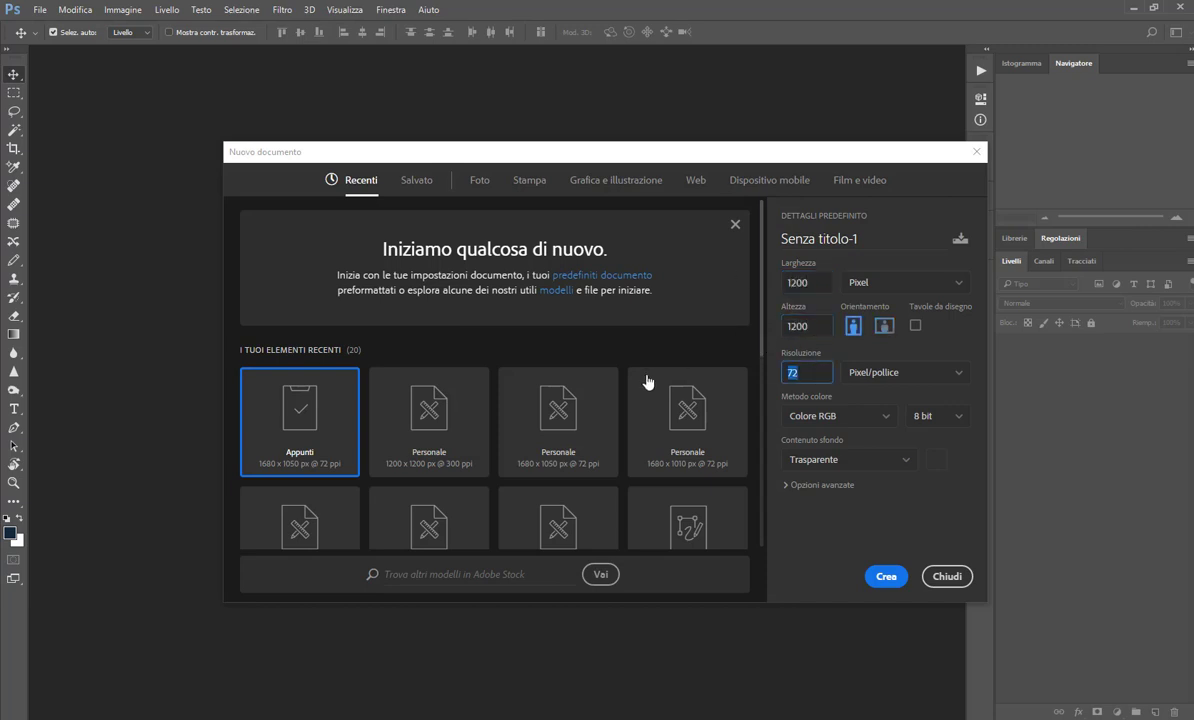
pyautogui.write('300')
pyautogui.click(886, 576)
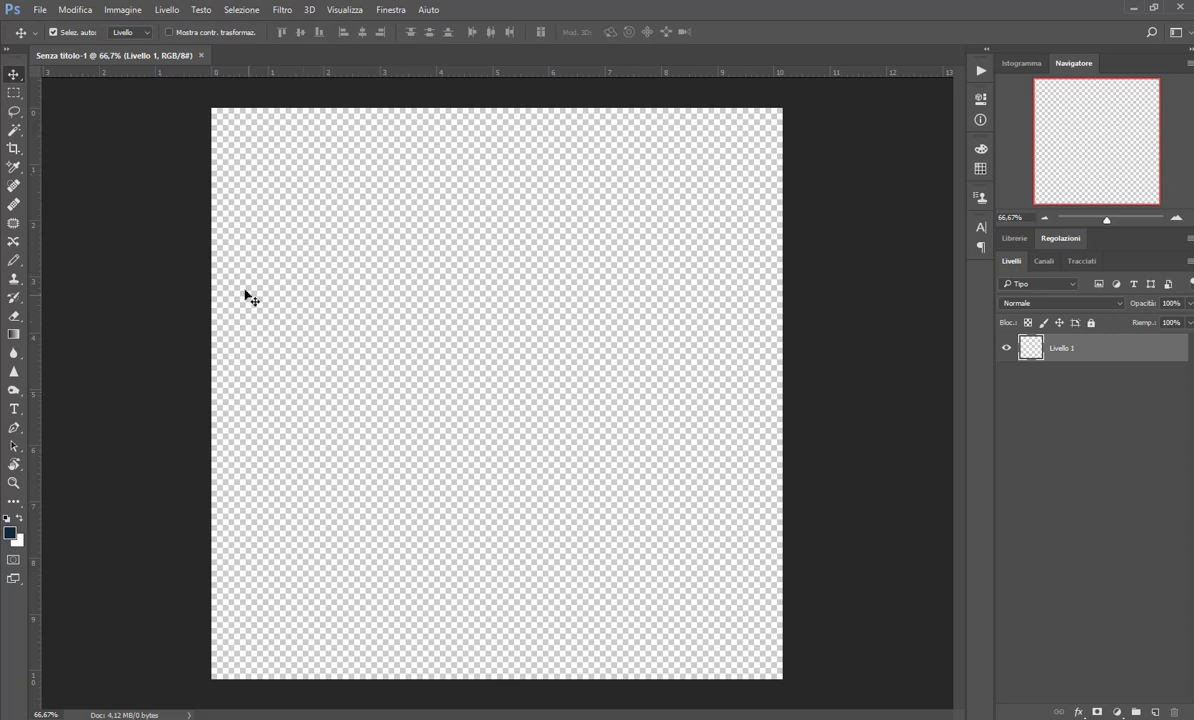
# Draw a handwritten signature on the canvas with a 2 px Pencil.
pyautogui.click(14, 260)
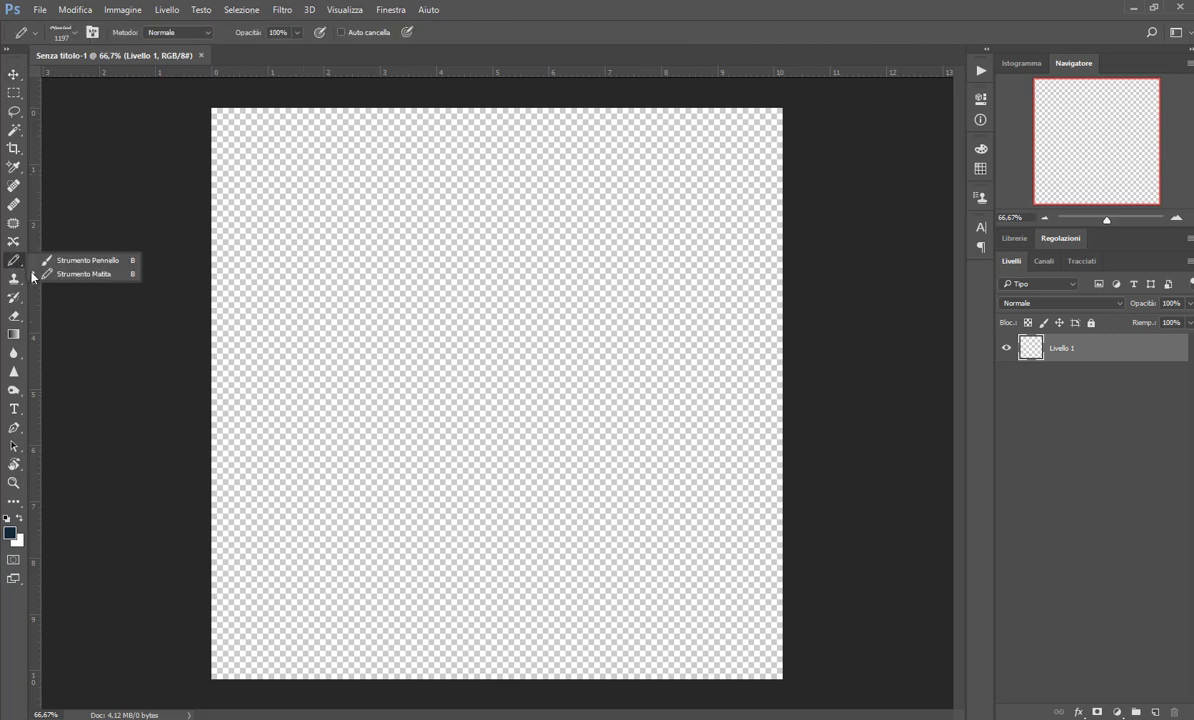
pyautogui.rightClick(160, 268)
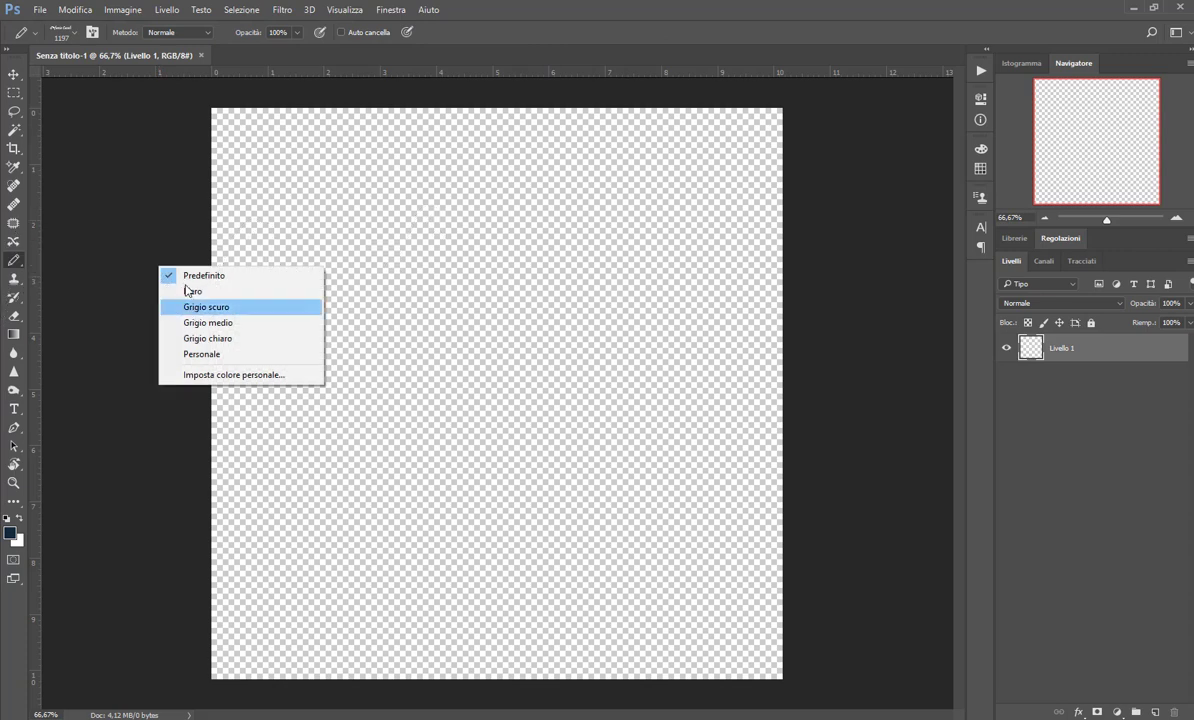
pyautogui.rightClick(481, 255)
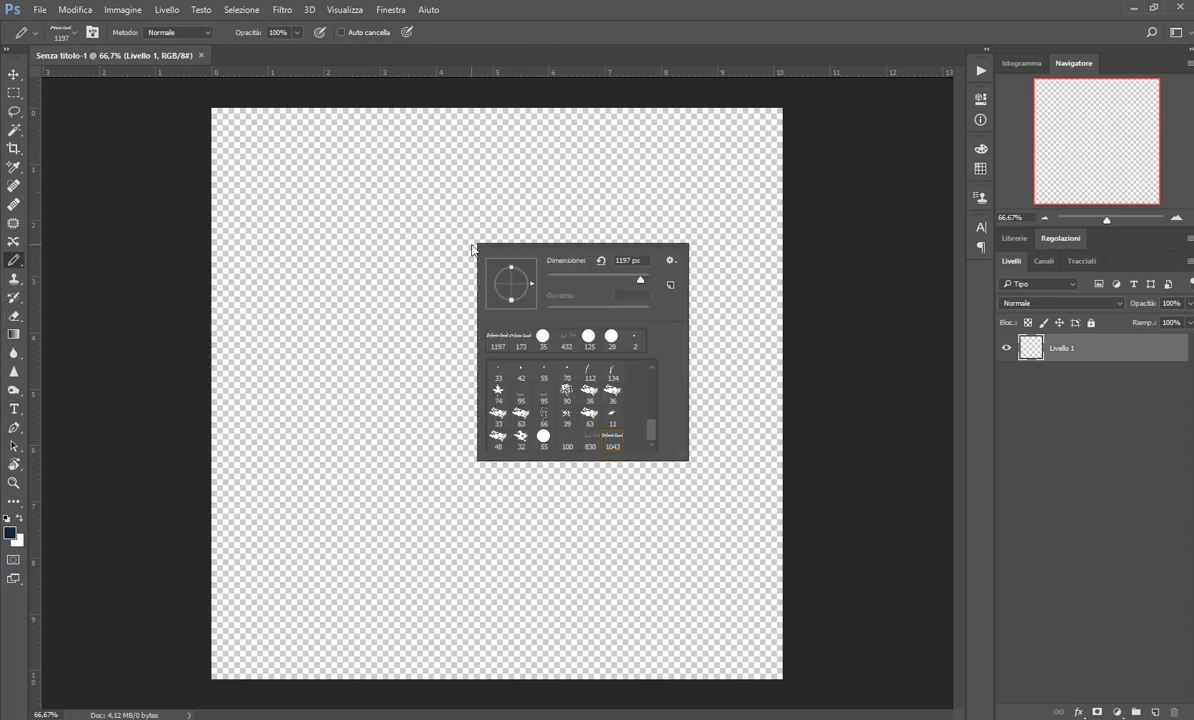
pyautogui.click(635, 340)
pyautogui.click(781, 260)
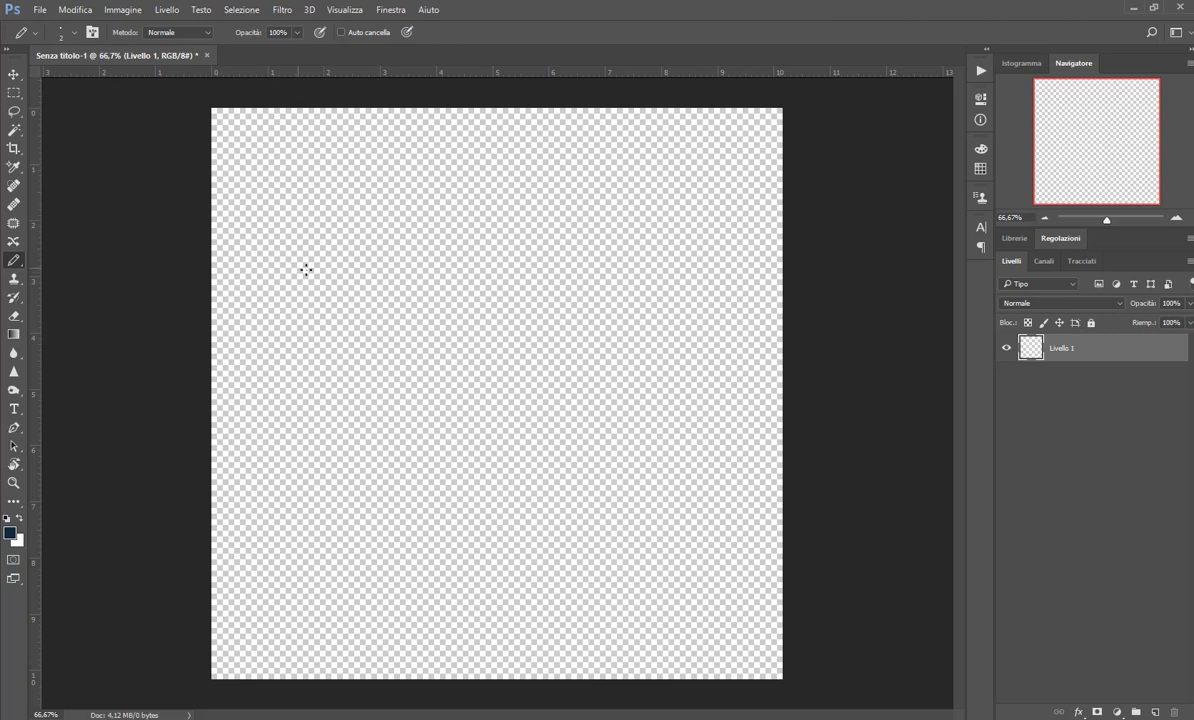
pyautogui.moveTo(346, 249); pyautogui.dragTo(411, 343)
pyautogui.moveTo(432, 255)
pyautogui.mouseDown()
pyautogui.moveTo(442, 346)
pyautogui.moveTo(497, 287)
pyautogui.moveTo(551, 375)
pyautogui.mouseUp()
pyautogui.moveTo(556, 330); pyautogui.dragTo(637, 321)
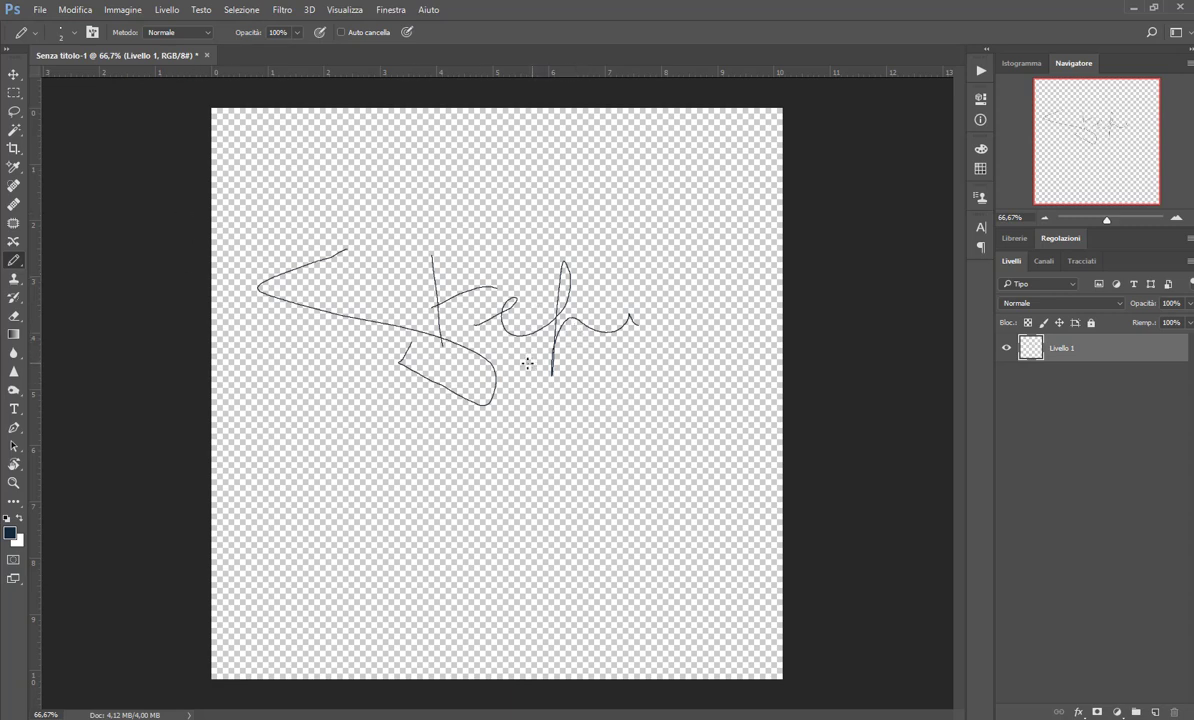
# Erase the signature strokes with a 235 px Eraser.
pyautogui.click(13, 316)
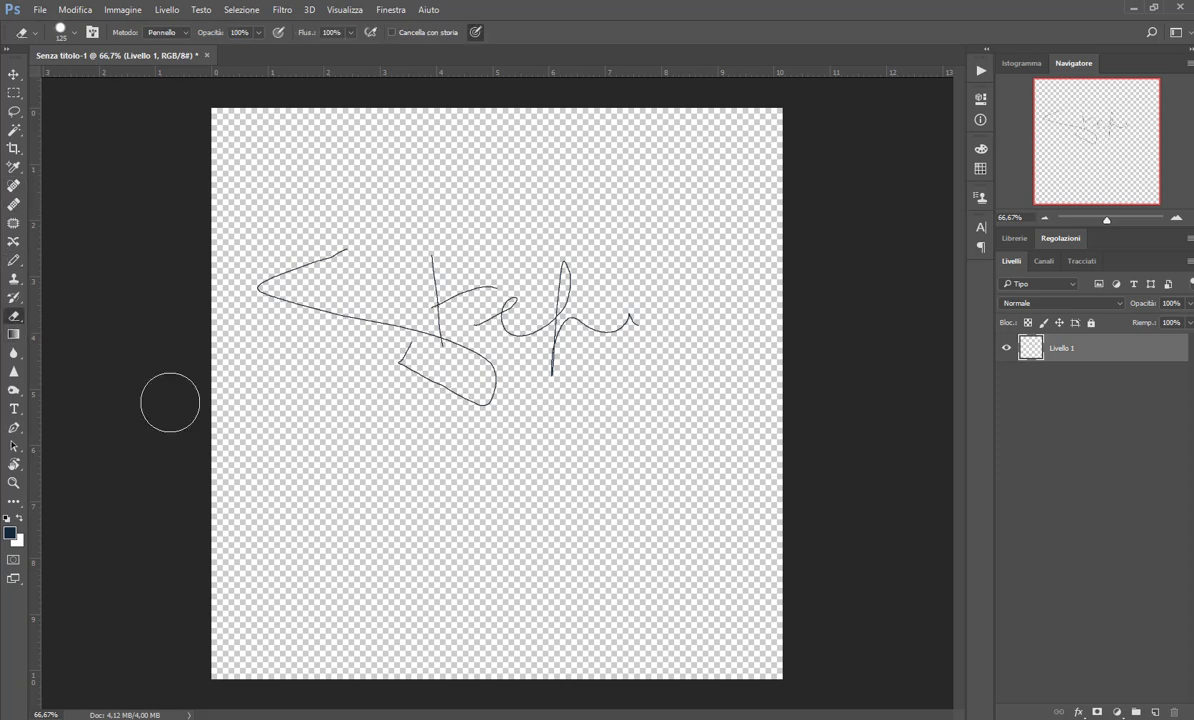
pyautogui.rightClick(508, 380)
pyautogui.moveTo(604, 418); pyautogui.dragTo(640, 418)
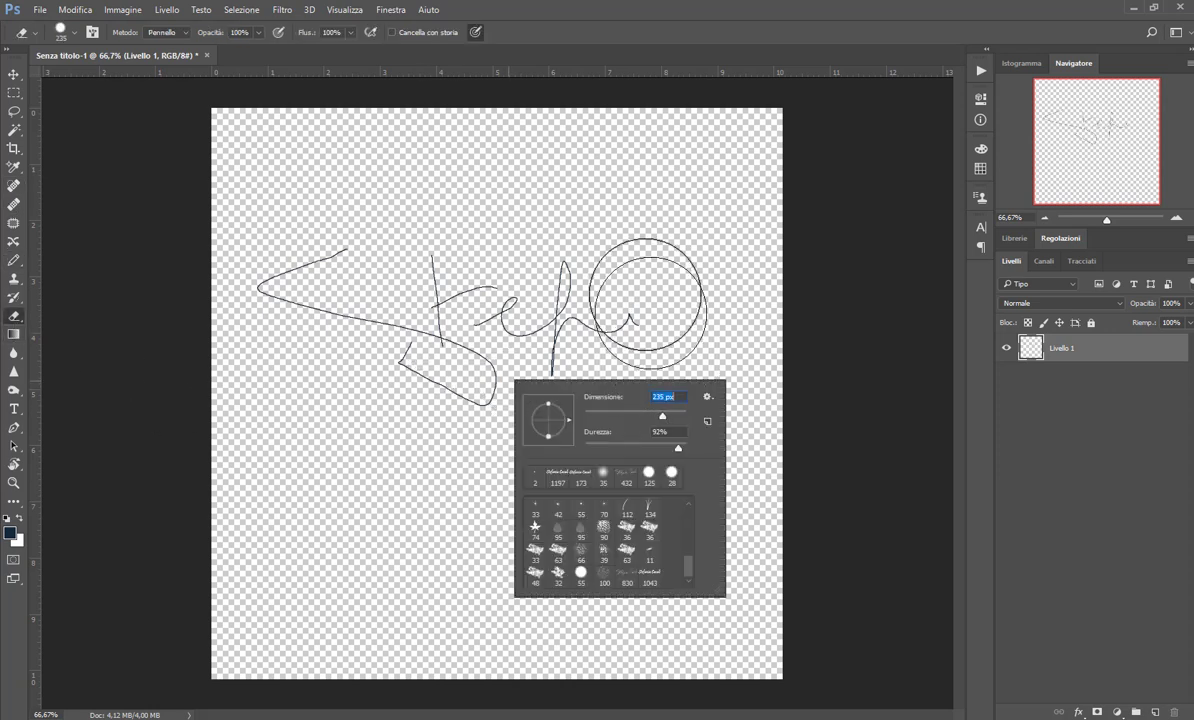
pyautogui.moveTo(603, 300)
pyautogui.mouseDown()
pyautogui.moveTo(577, 260)
pyautogui.moveTo(467, 365)
pyautogui.moveTo(320, 240)
pyautogui.moveTo(339, 285)
pyautogui.mouseUp()
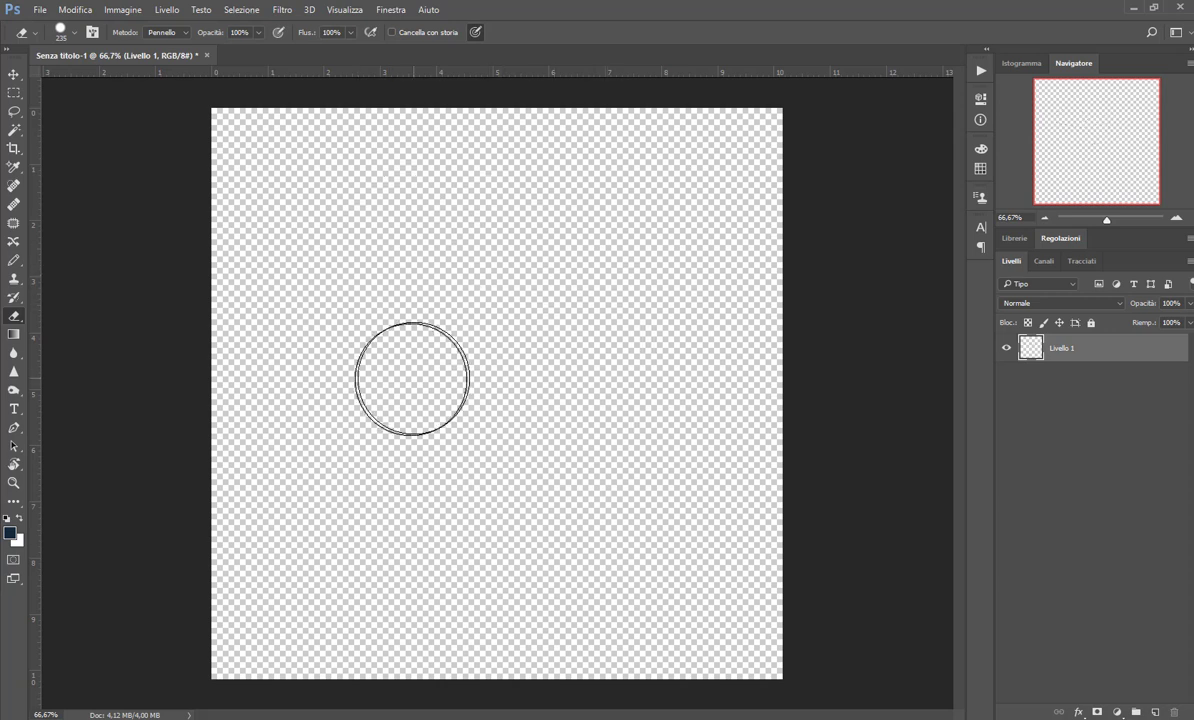
# Type the signer's full name on the canvas in Blackadder ITC font.
pyautogui.click(14, 409)
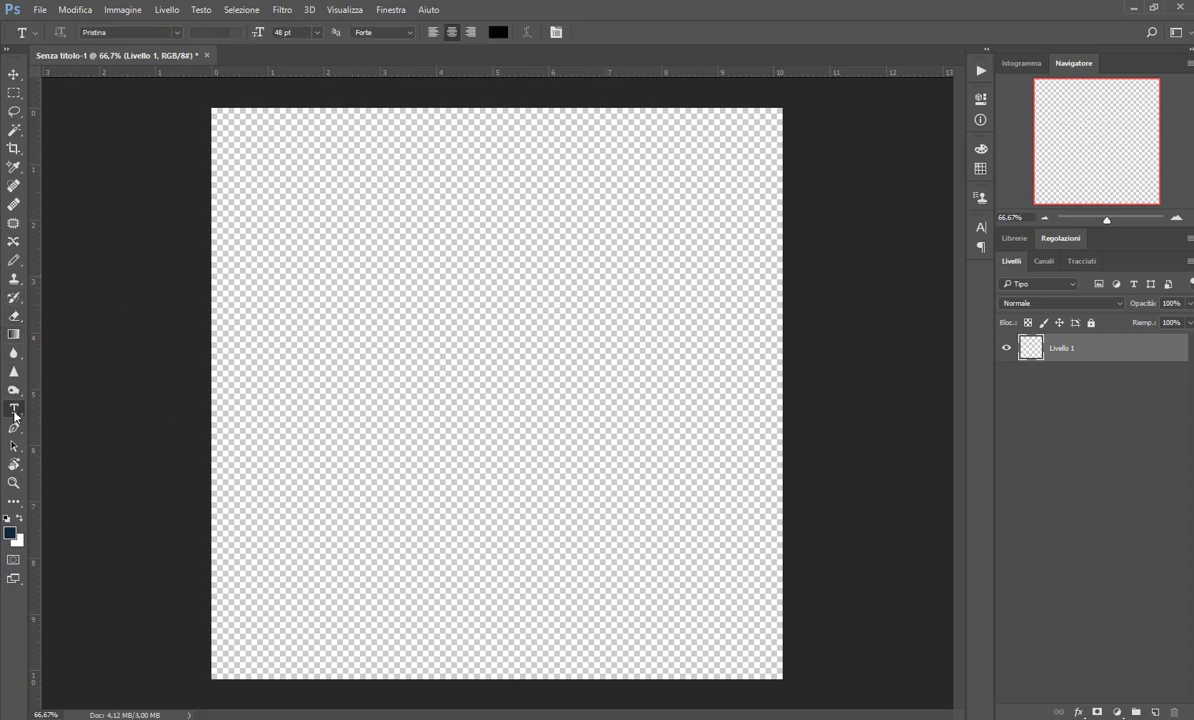
pyautogui.click(177, 33)
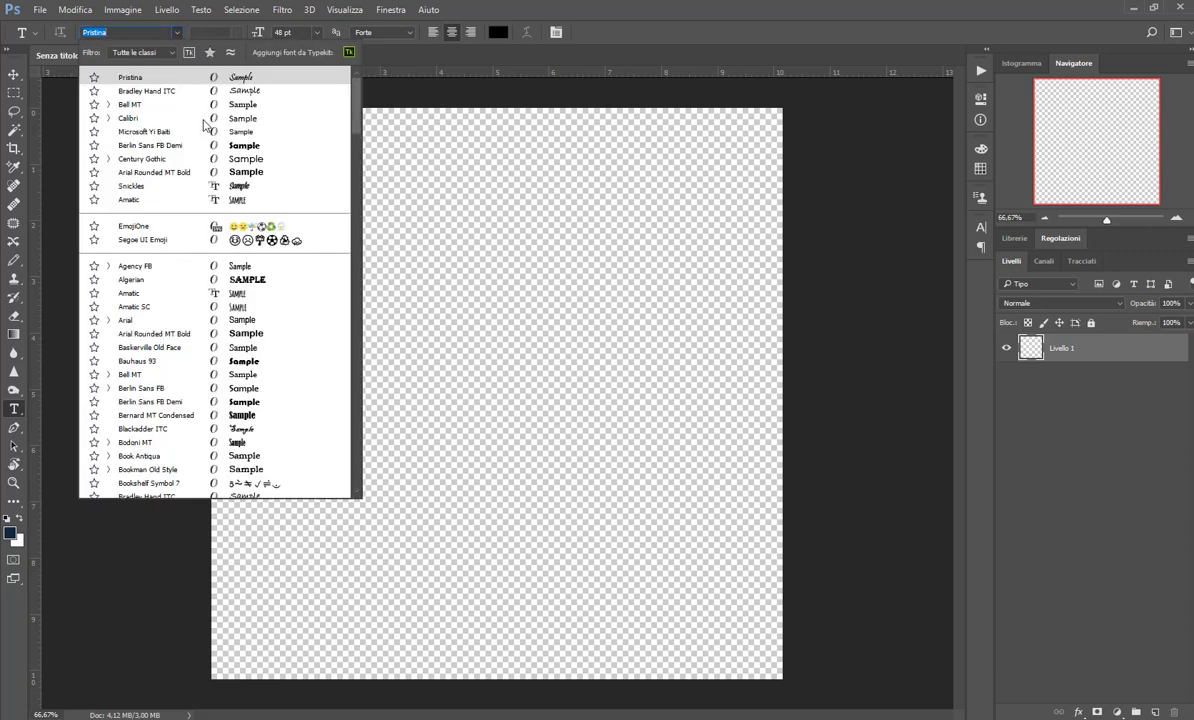
pyautogui.click(262, 429)
pyautogui.click(333, 310)
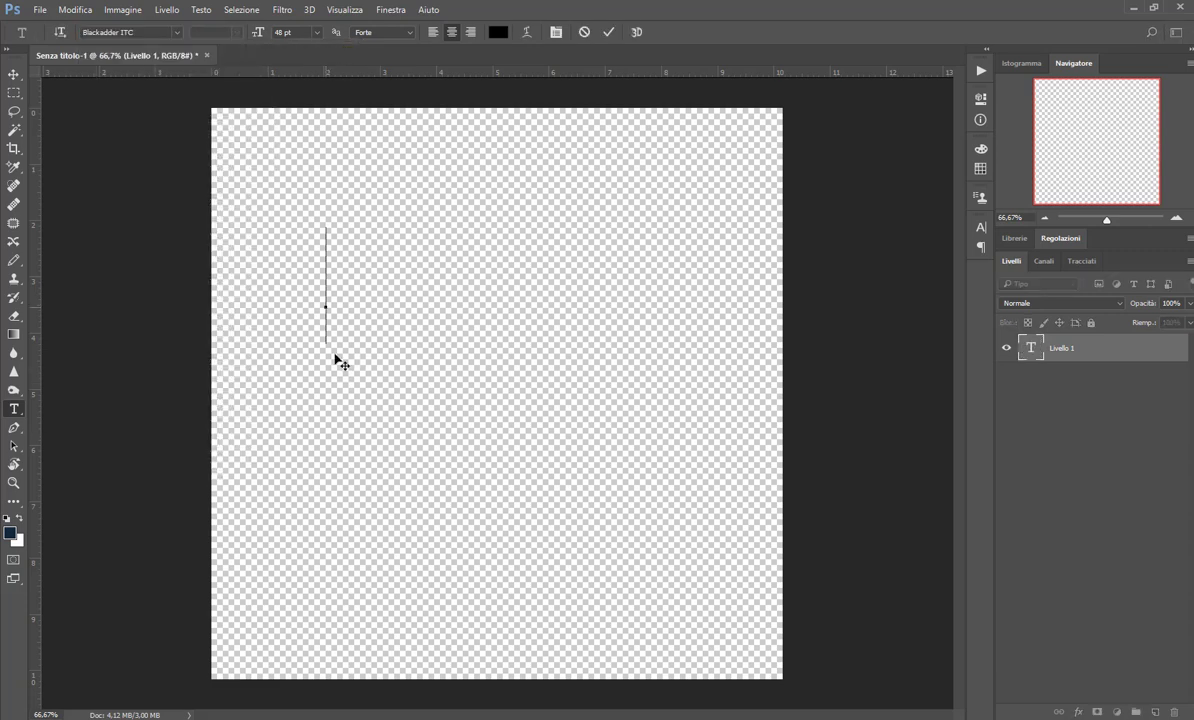
pyautogui.write('Ste')
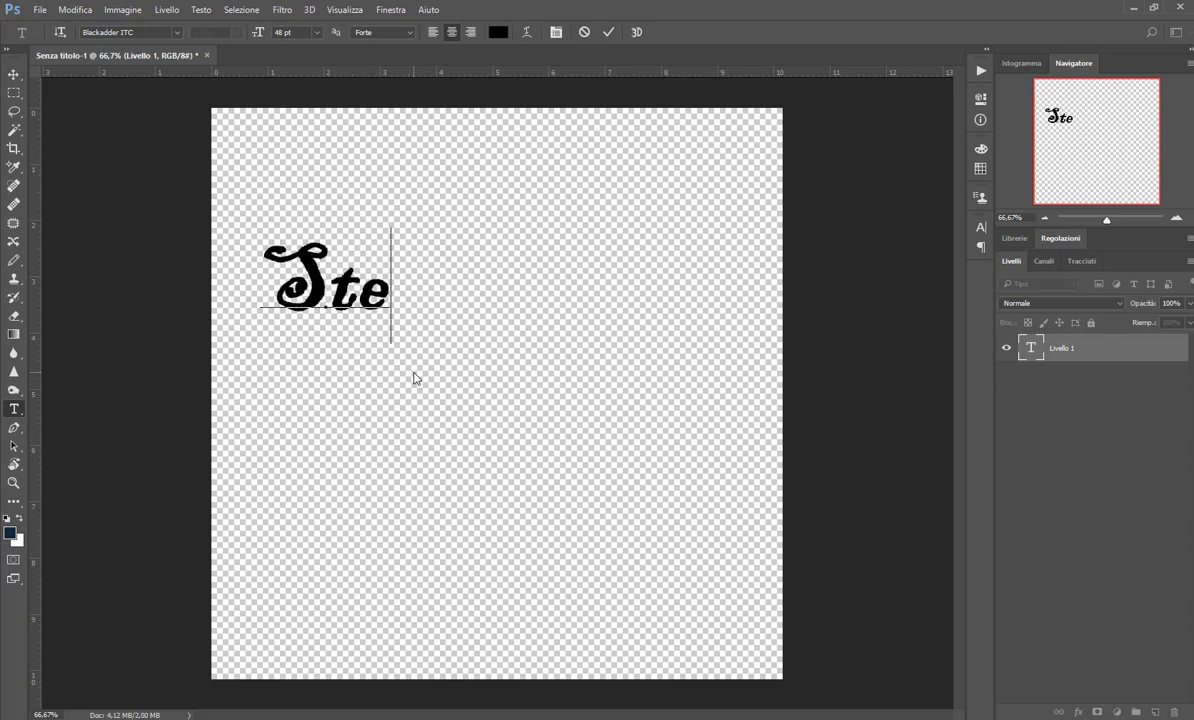
pyautogui.write('faniaCas')
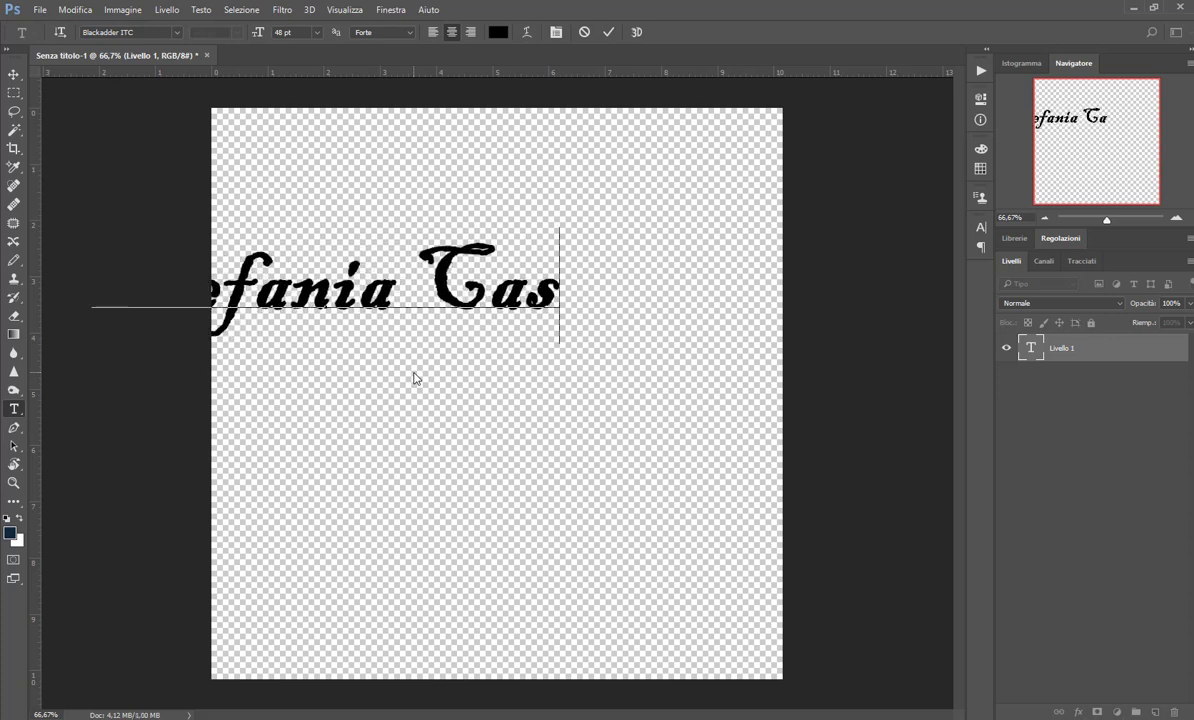
pyautogui.write('ali')
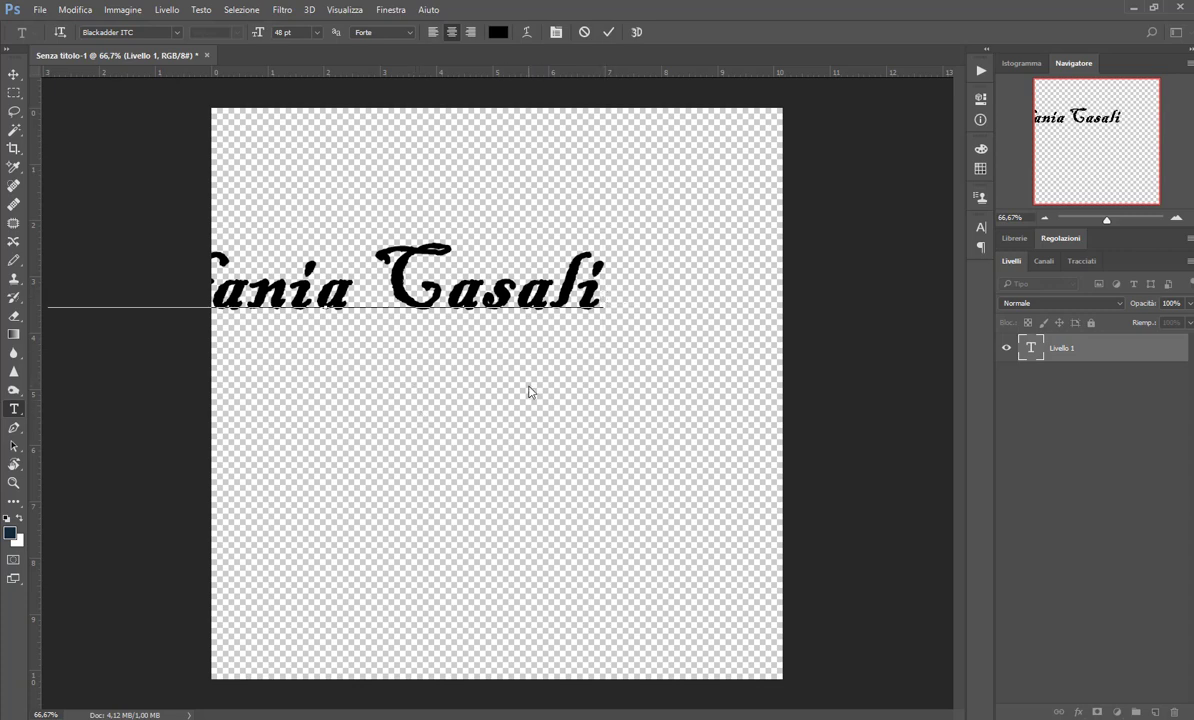
# Remove the extra empty line, reposition the name and commit it as a text layer.
pyautogui.press('Return')
pyautogui.press('BackSpace')
pyautogui.moveTo(680, 461); pyautogui.dragTo(698, 469)
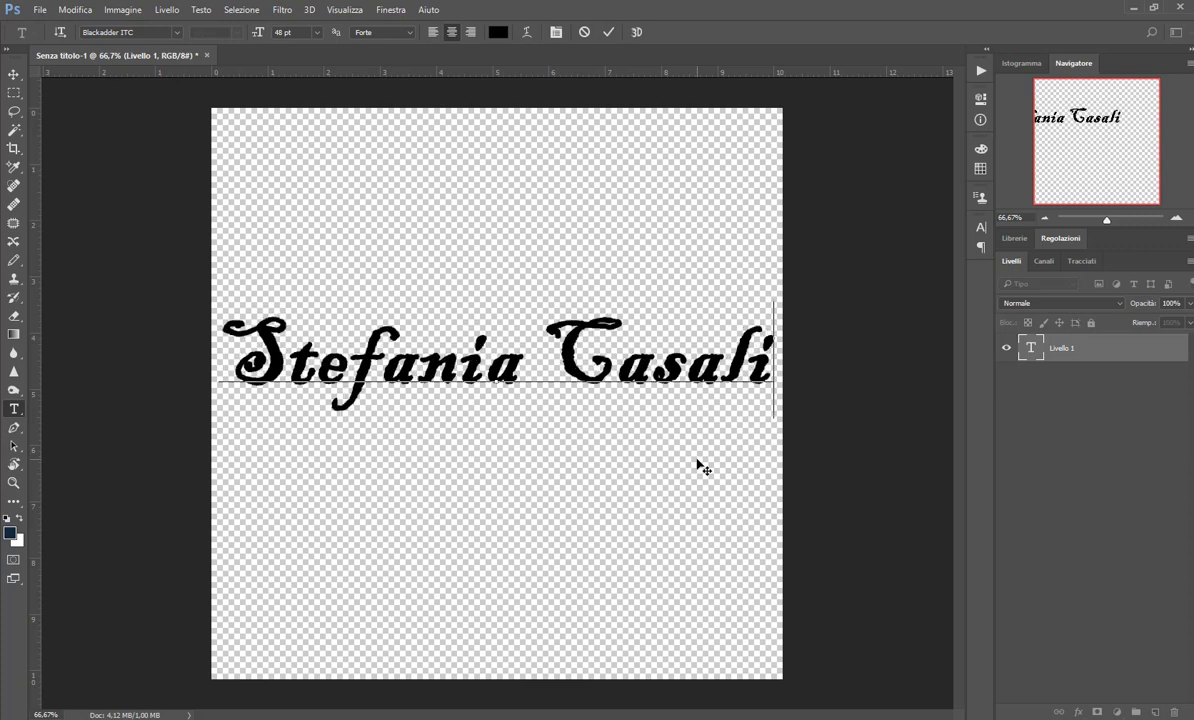
pyautogui.hotkey('ctrl', 'Return')
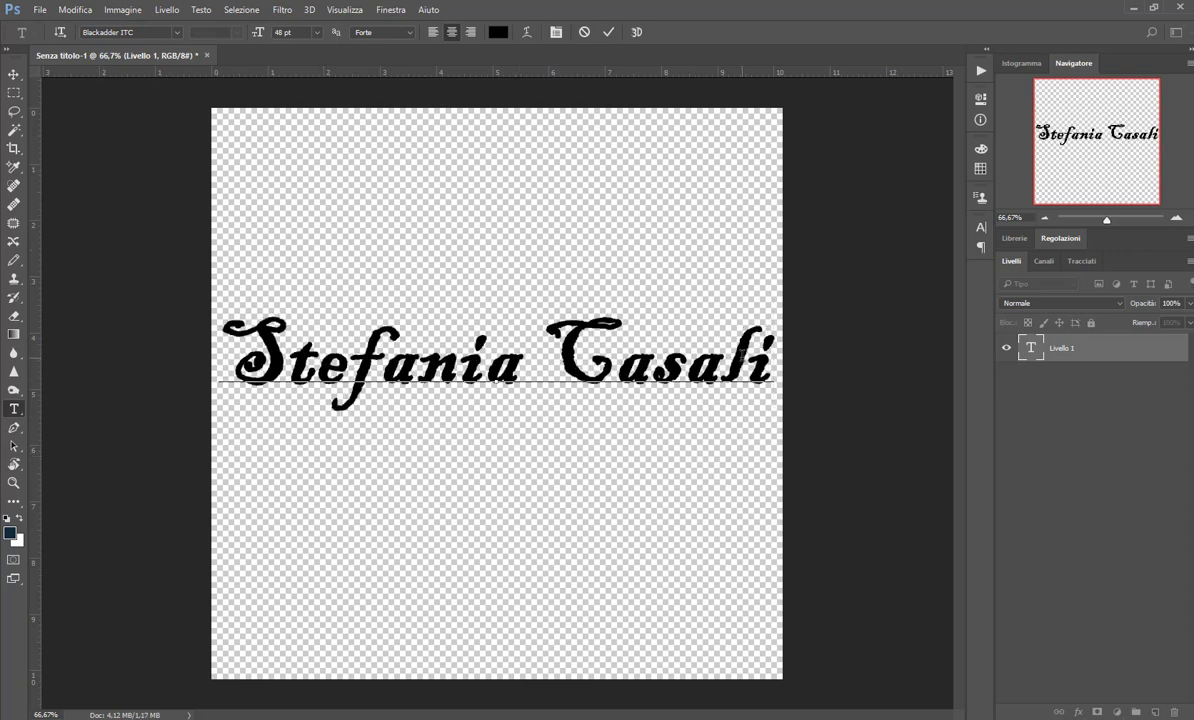
pyautogui.hotkey('ctrl', 'Return')
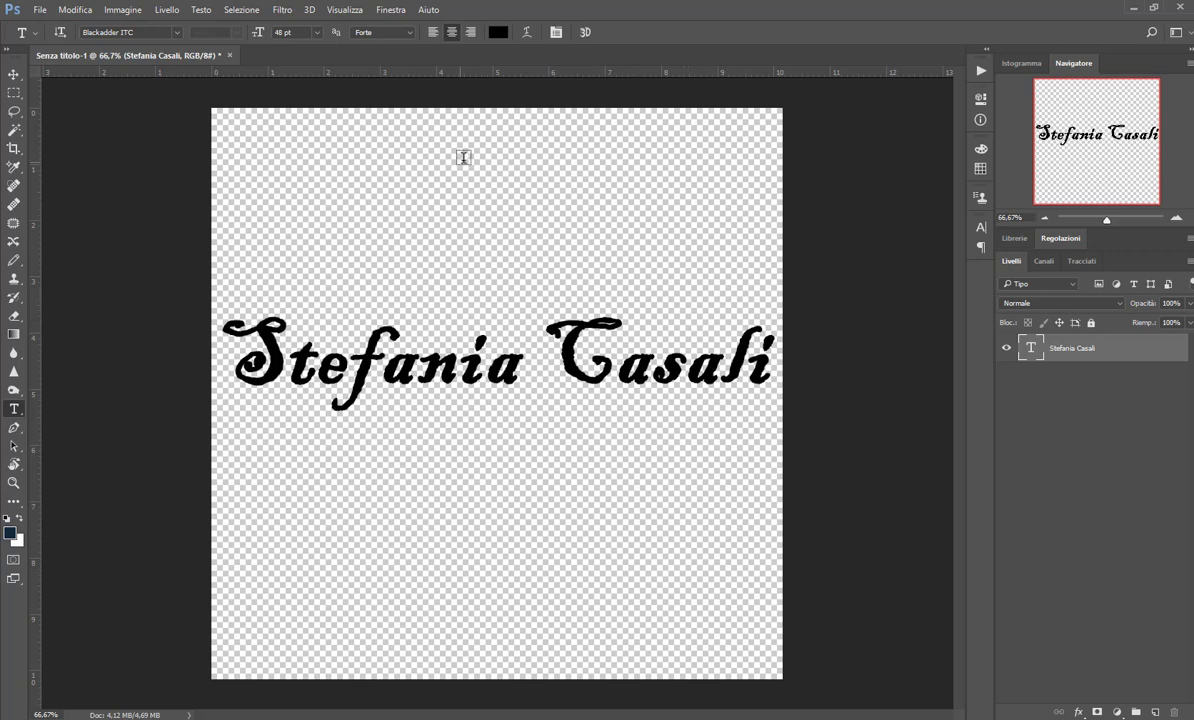
# Define a brush preset named 'La mia firma' from the signature text.
pyautogui.click(124, 10)
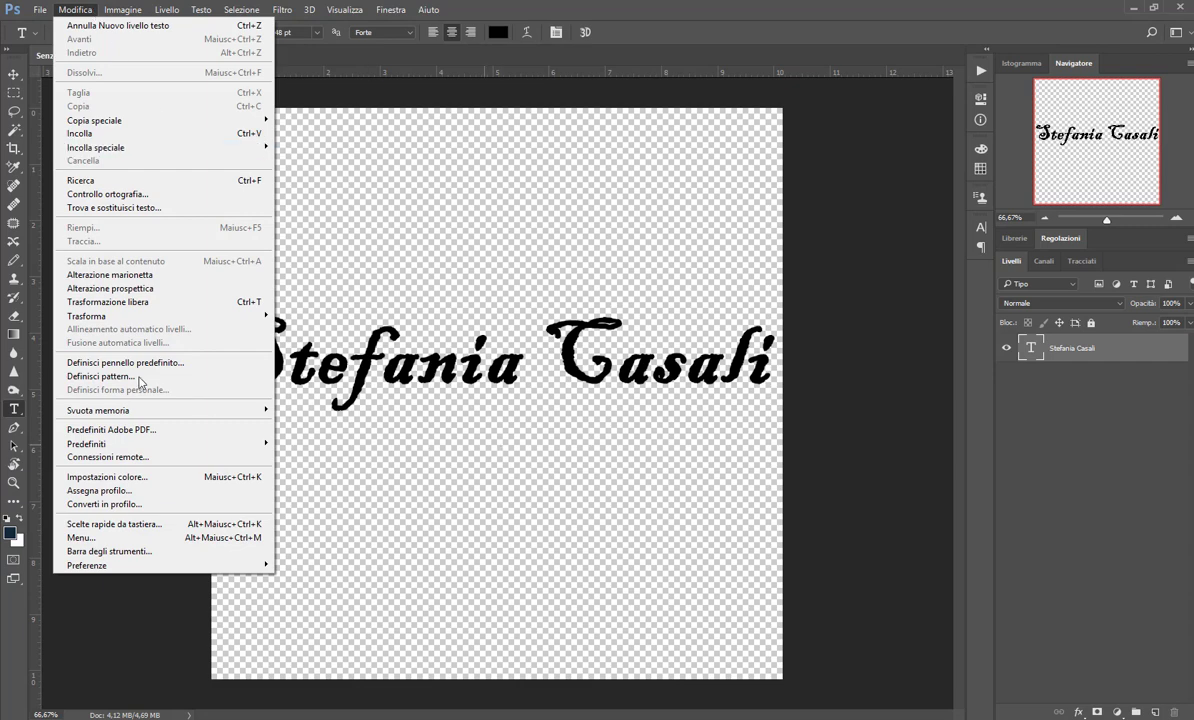
pyautogui.click(95, 366)
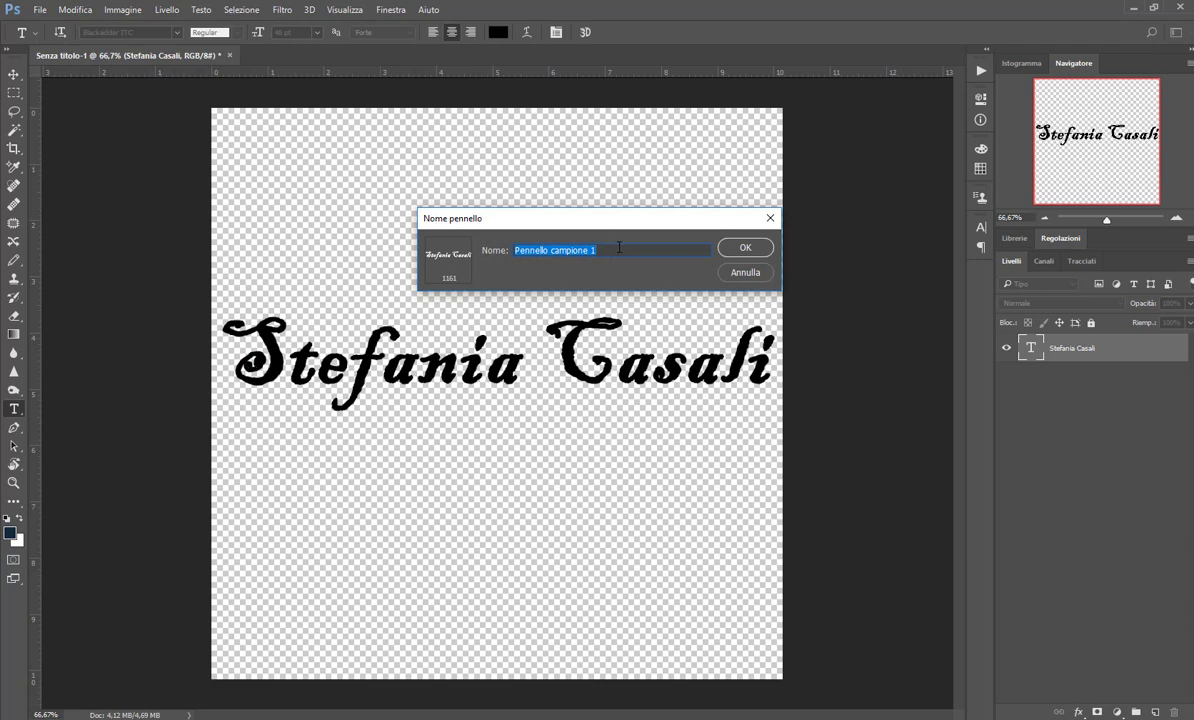
pyautogui.write('La mia firma')
pyautogui.click(743, 245)
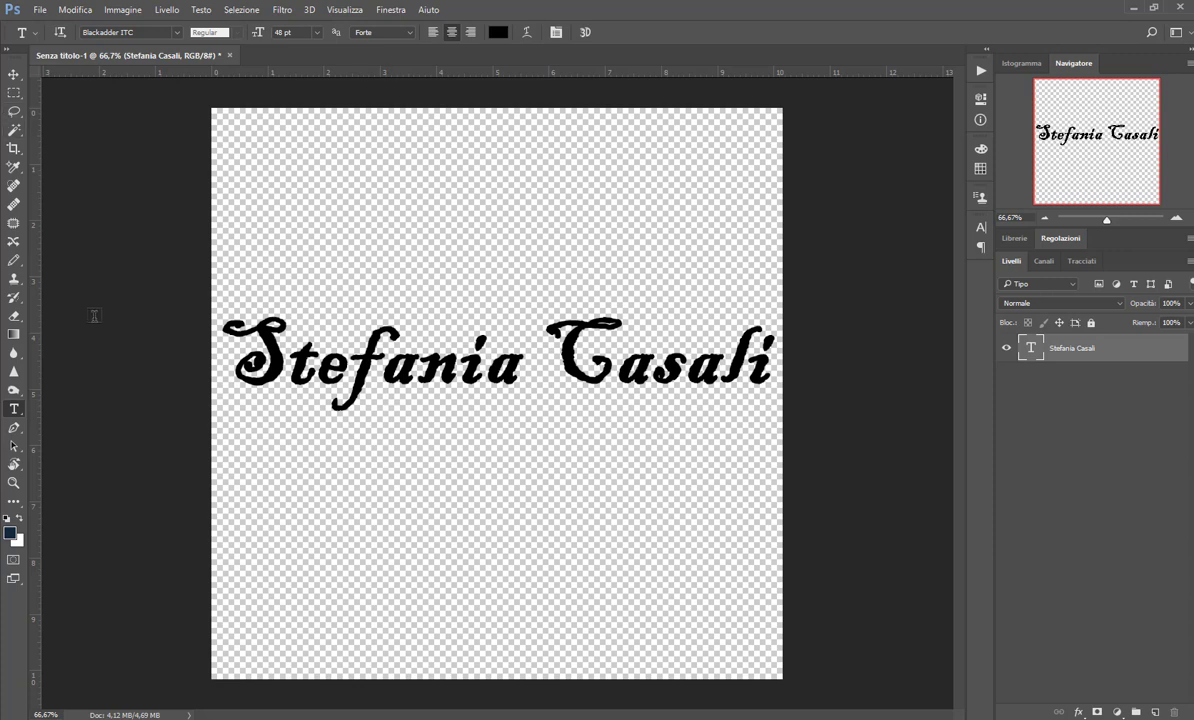
# Open the recent photo gomitoli.jpg, keeping its embedded colour profile.
pyautogui.click(41, 15)
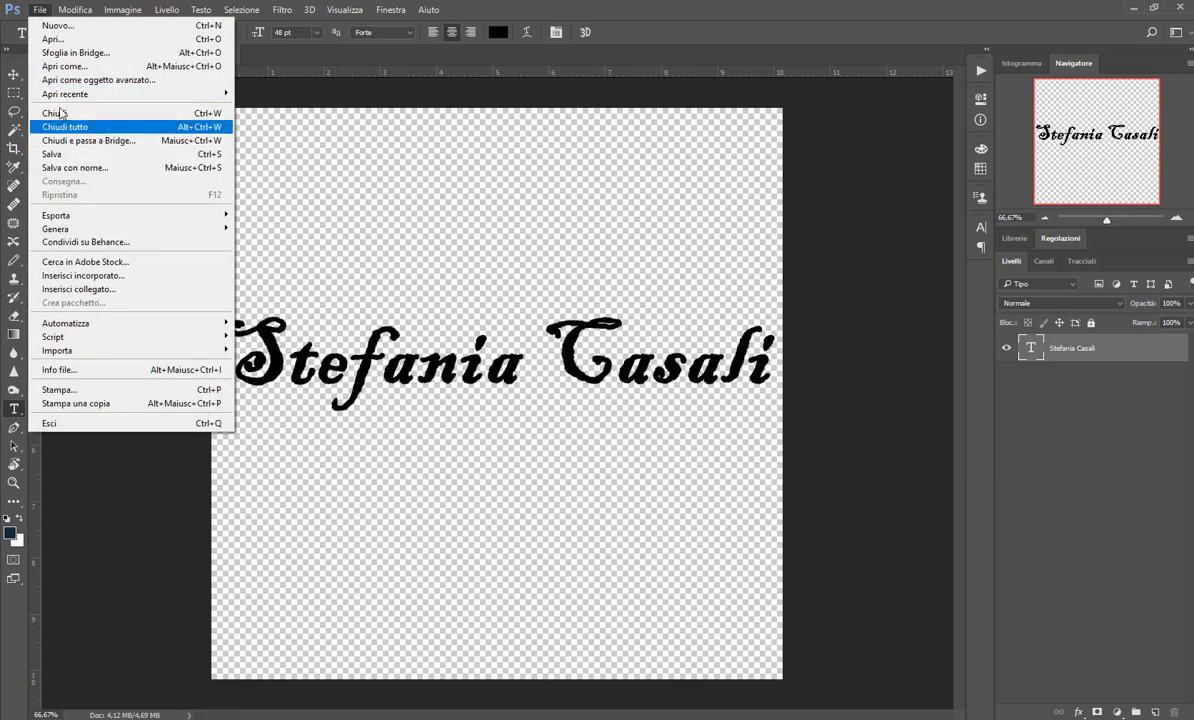
pyautogui.moveTo(65, 94)
pyautogui.click(307, 95)
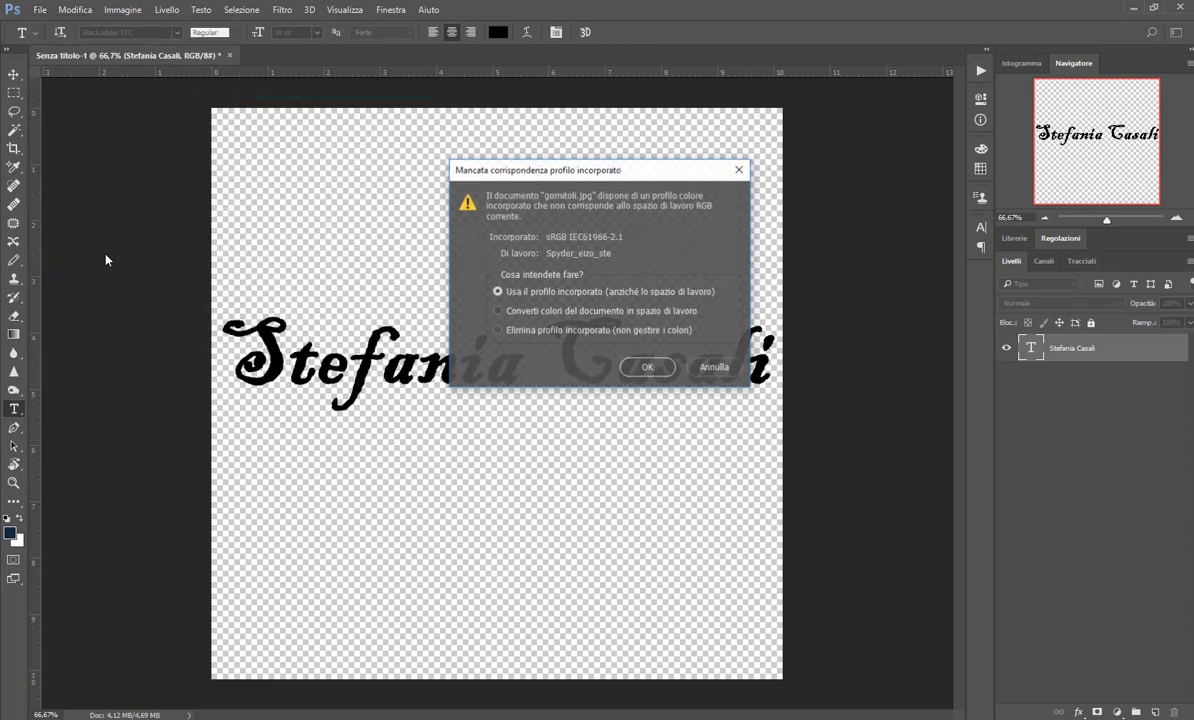
pyautogui.click(645, 368)
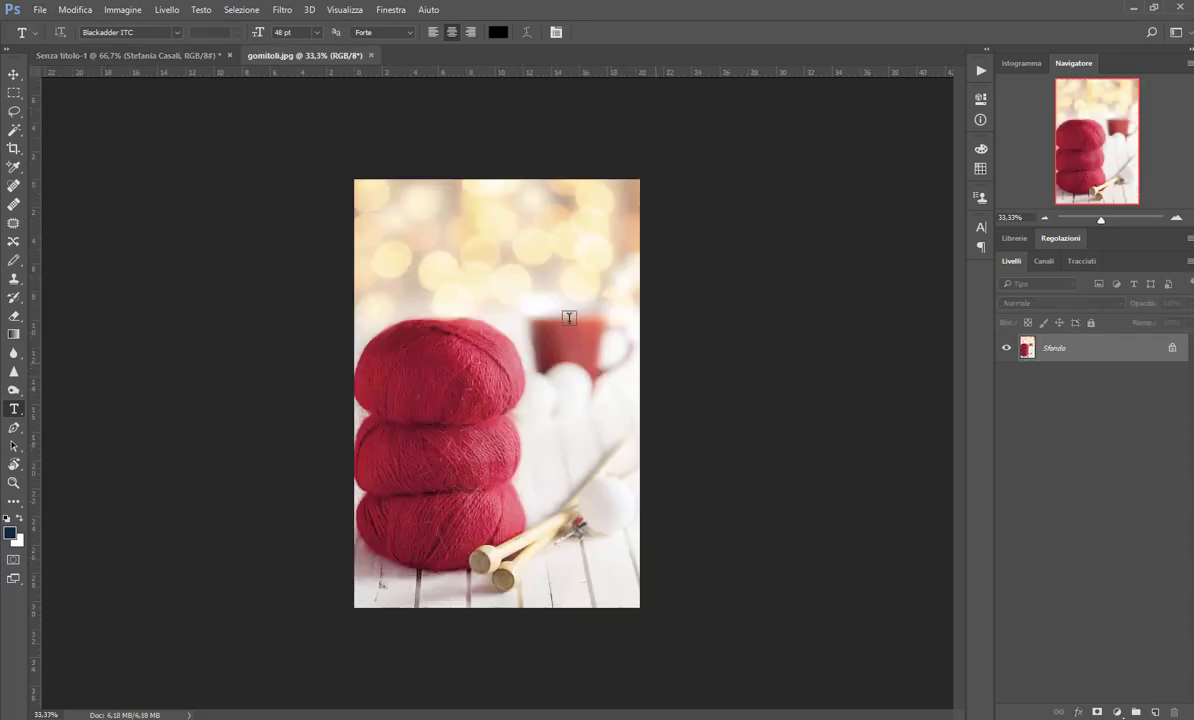
# Switch to the Pencil tool, choose the 1161 px signature brush and shrink it to about 120 px.
pyautogui.click(12, 262)
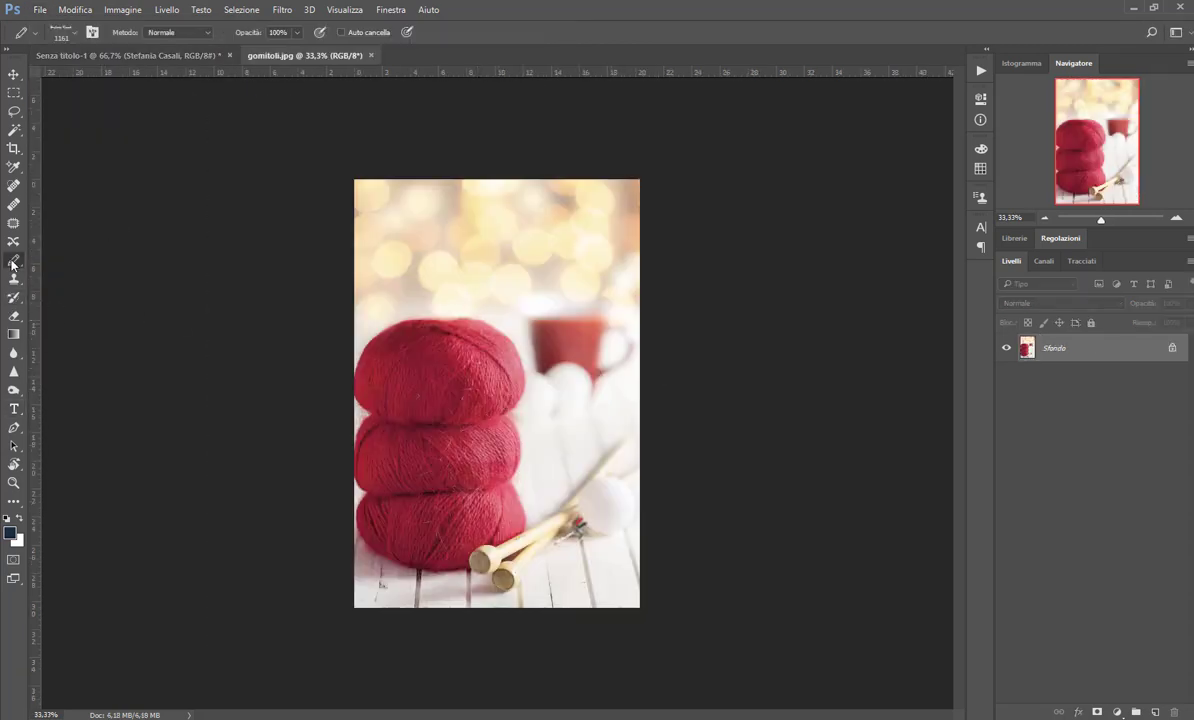
pyautogui.rightClick(12, 262)
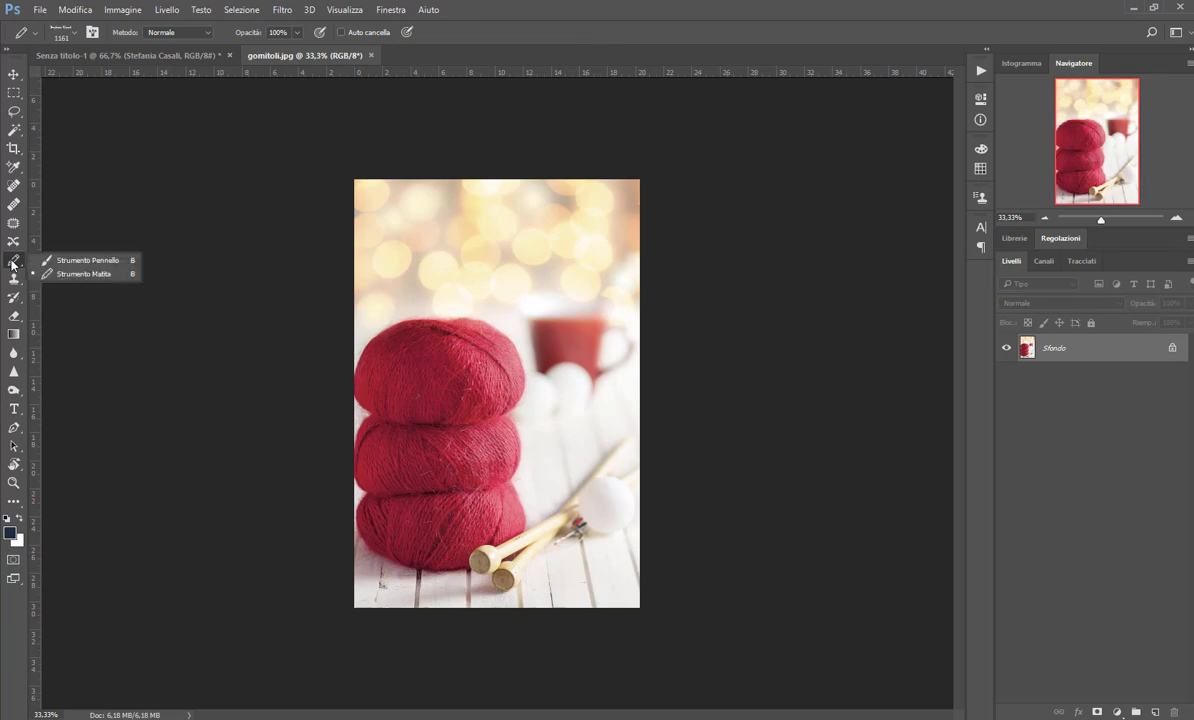
pyautogui.click(66, 274)
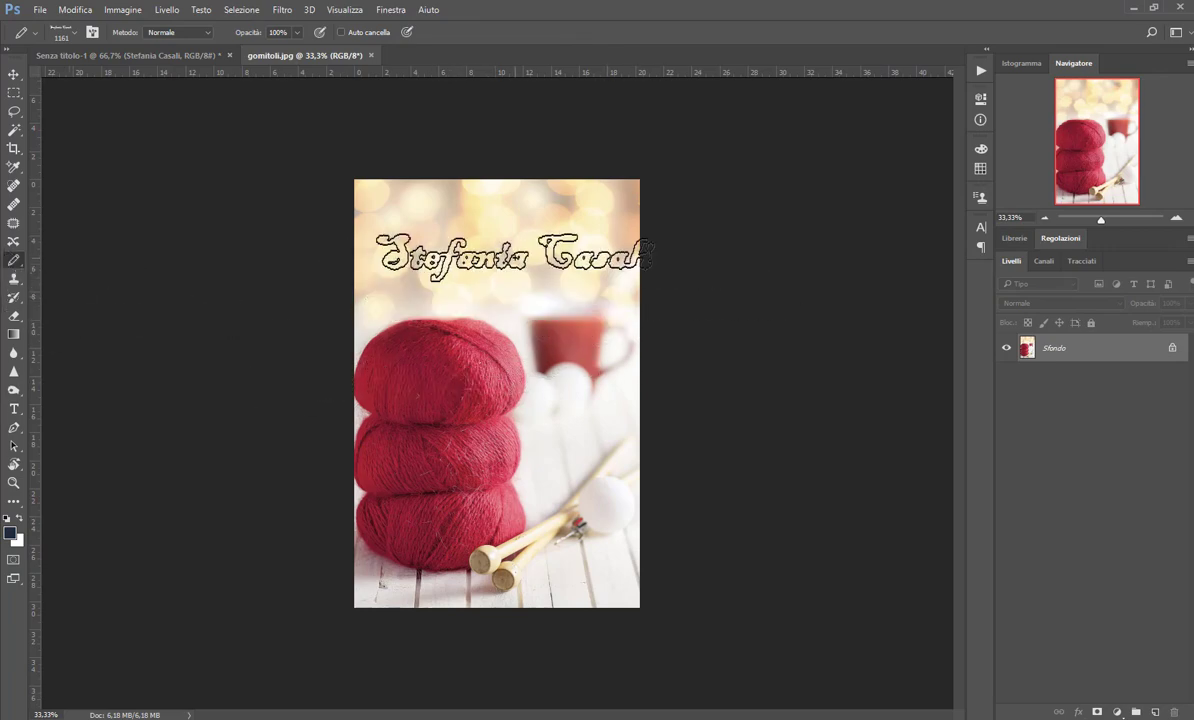
pyautogui.rightClick(503, 232)
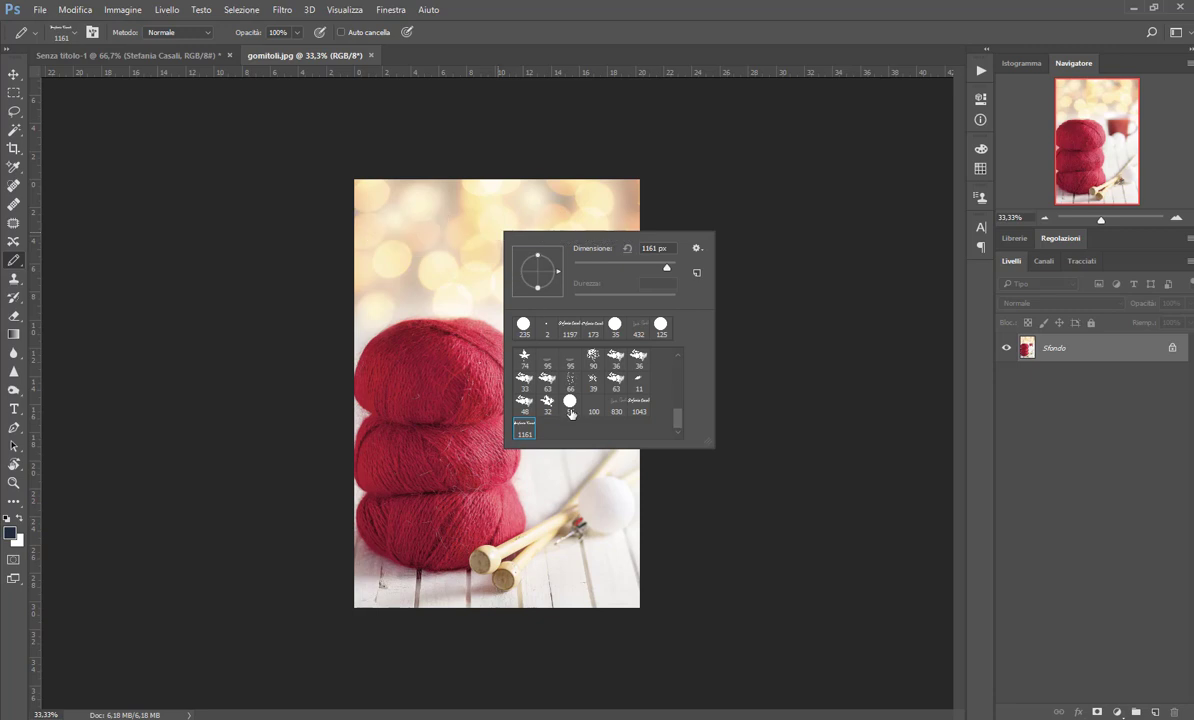
pyautogui.click(616, 402)
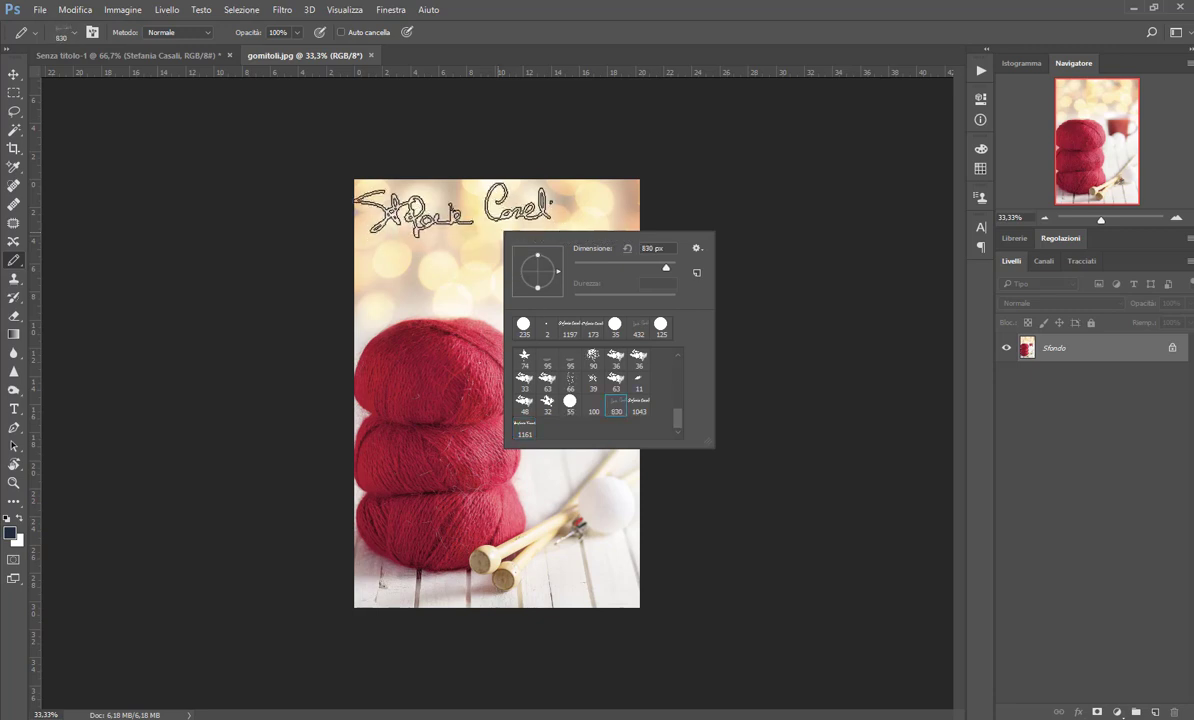
pyautogui.click(639, 402)
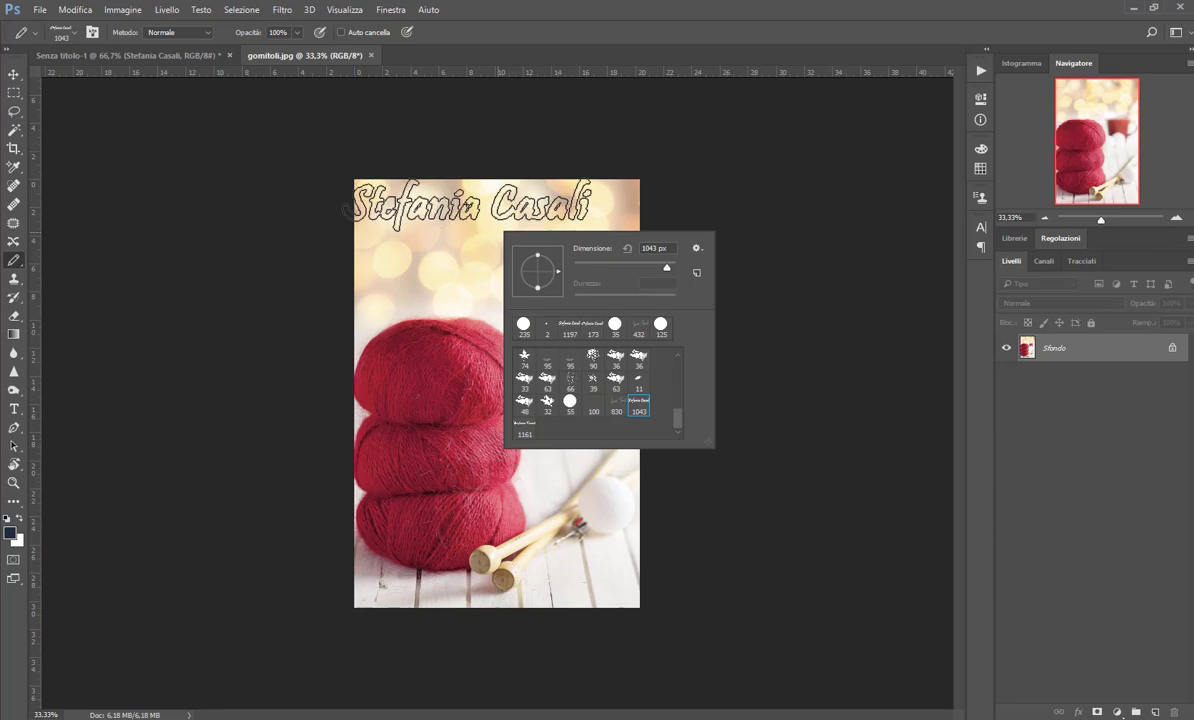
pyautogui.click(524, 427)
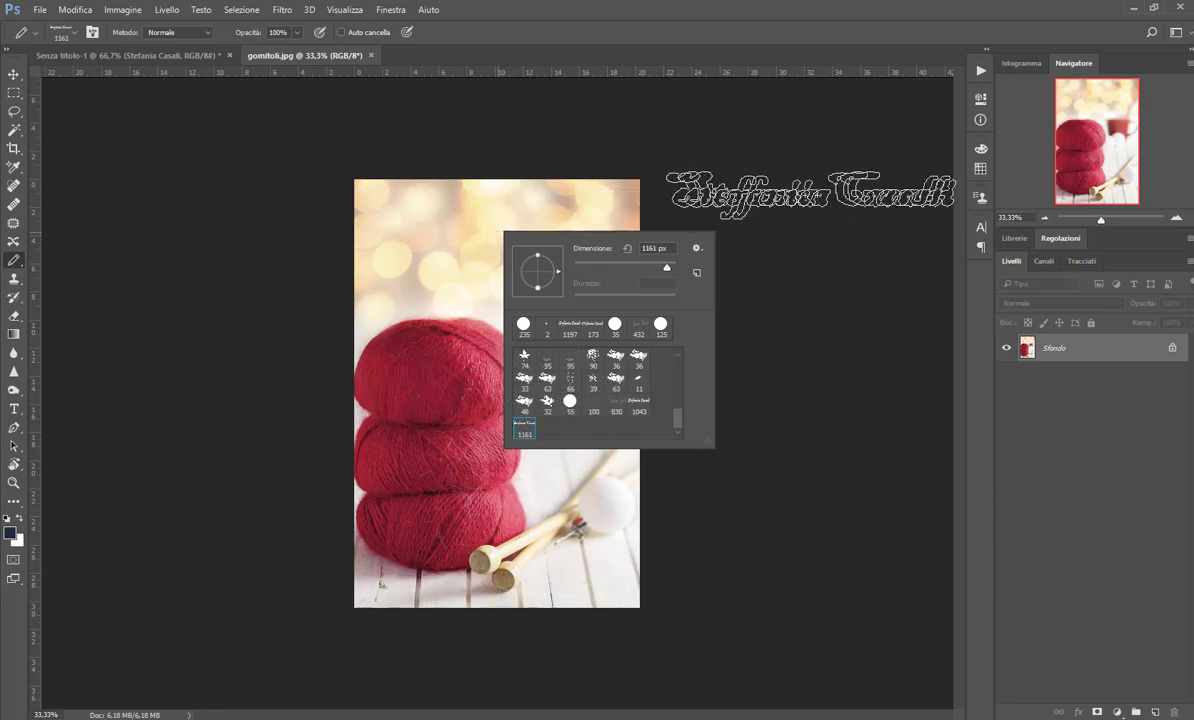
pyautogui.moveTo(667, 268)
pyautogui.mouseDown()
pyautogui.moveTo(600, 270)
pyautogui.moveTo(631, 277)
pyautogui.mouseUp()
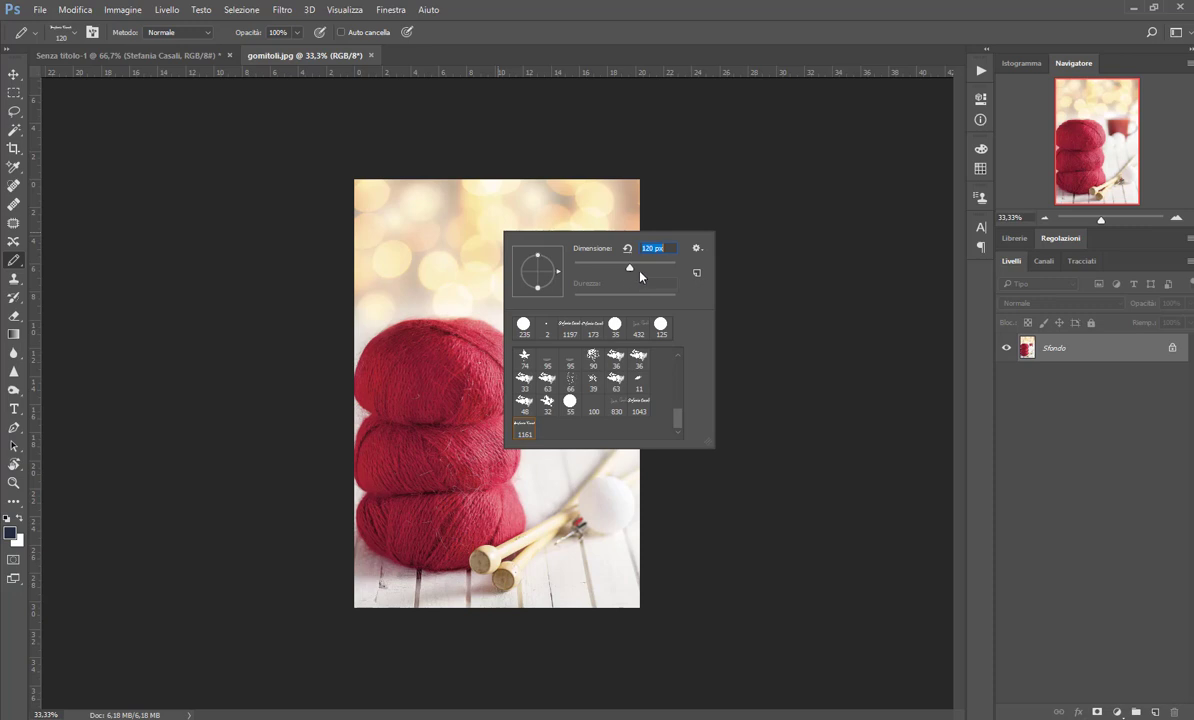
# Stamp the signature small at the bottom right, then at 880 px across the photo's top.
pyautogui.moveTo(641, 269); pyautogui.dragTo(654, 270)
pyautogui.click(591, 582)
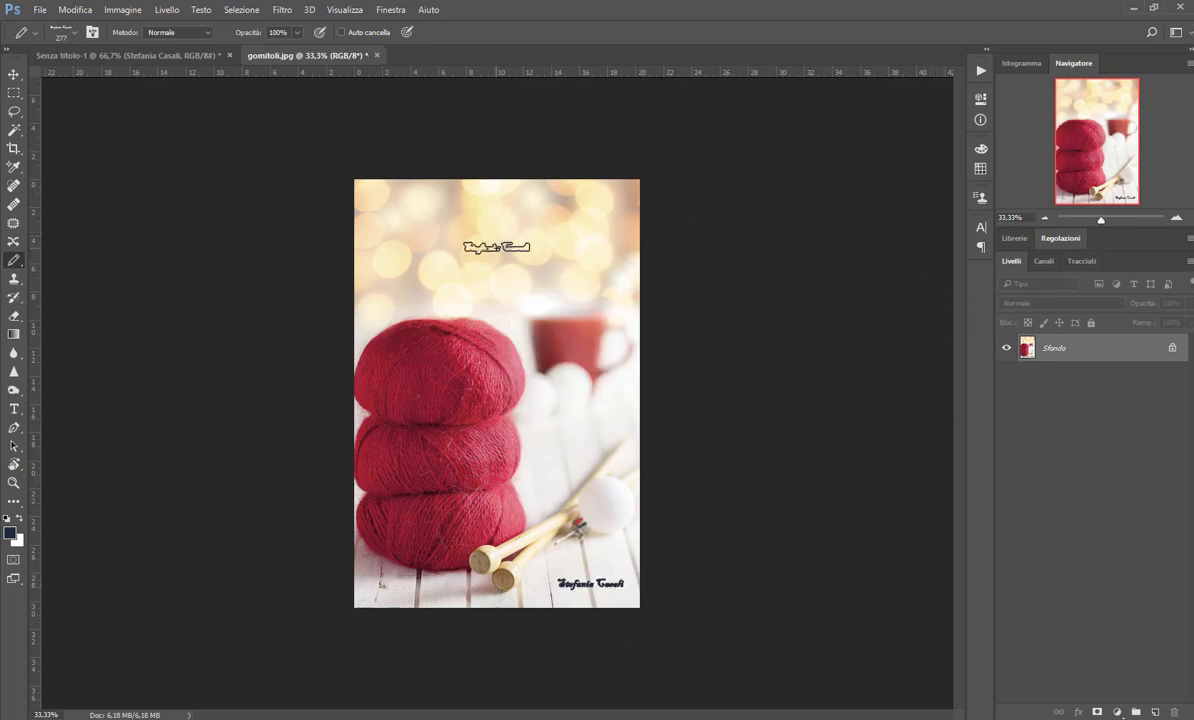
pyautogui.rightClick(505, 251)
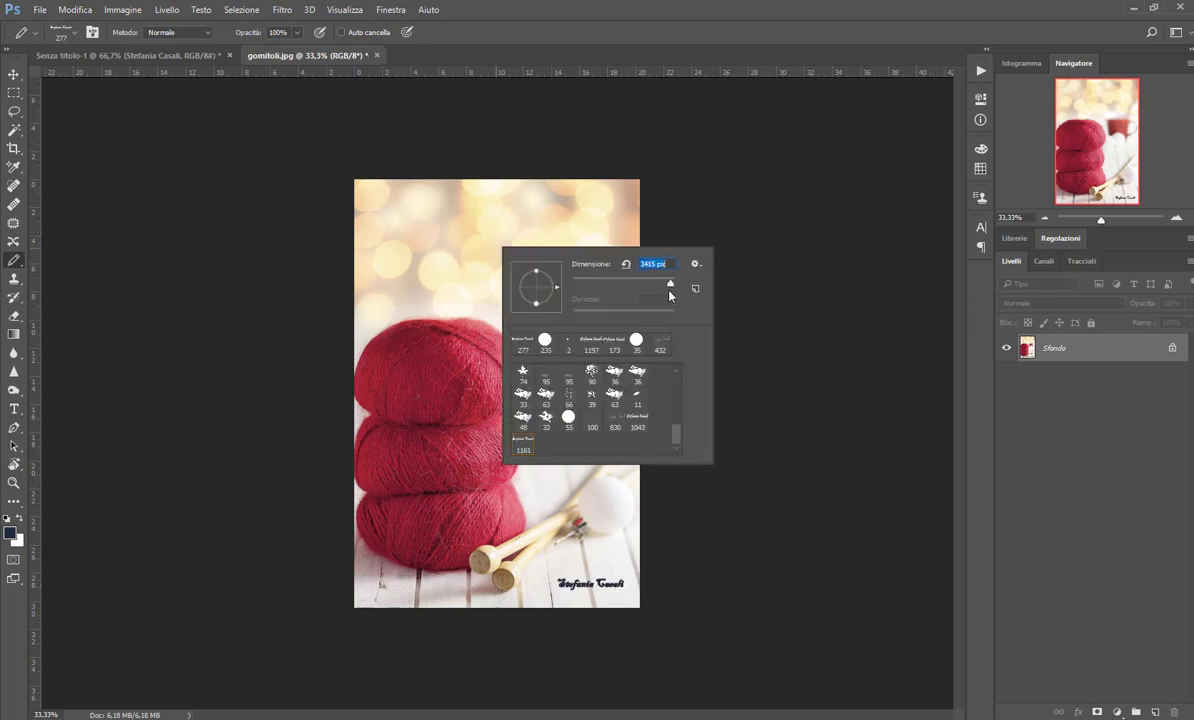
pyautogui.moveTo(670, 294); pyautogui.dragTo(667, 287)
pyautogui.click(506, 203)
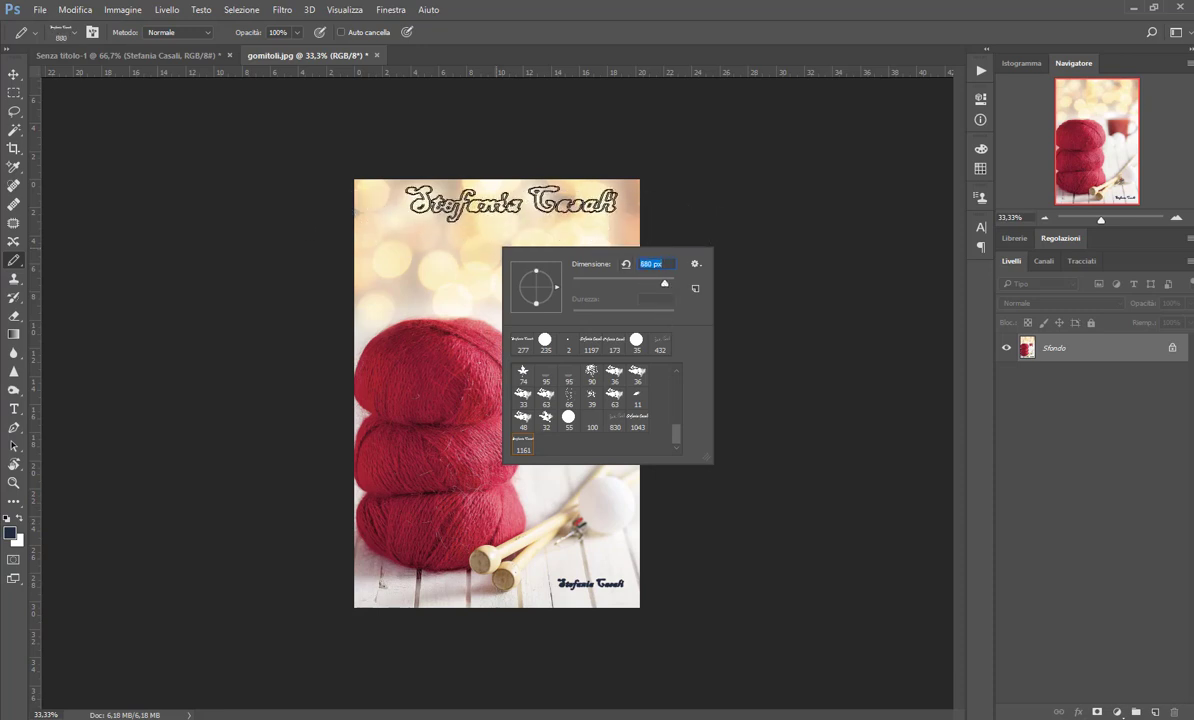